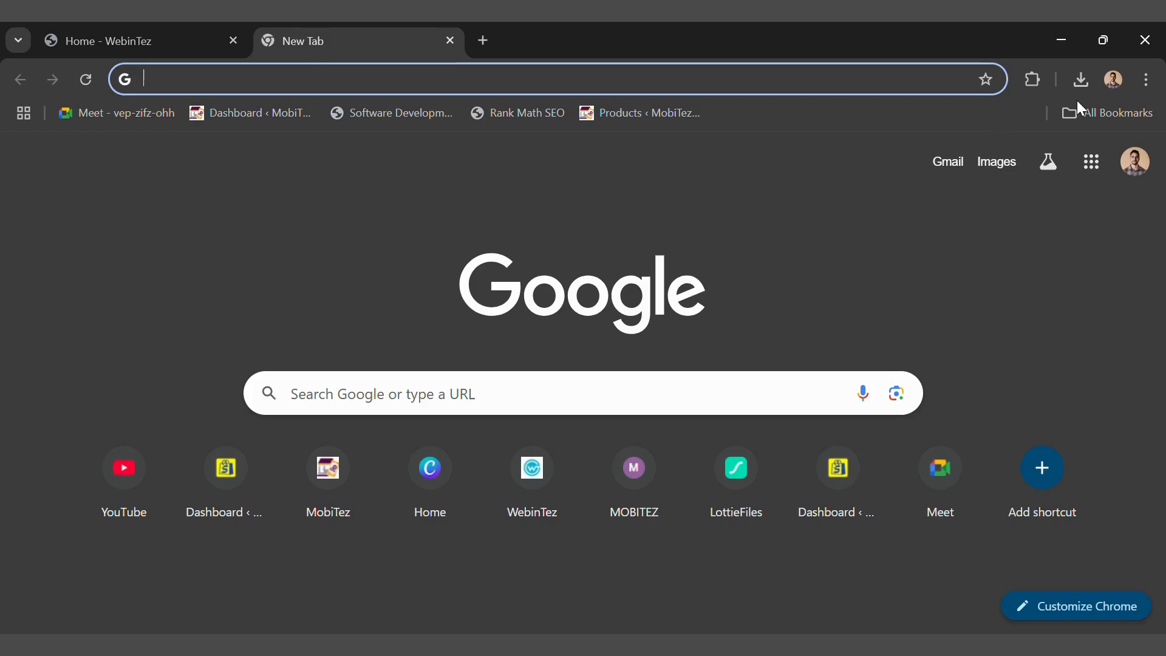
# - Open the squick.in/wp-admin dashboard in the empty tab and start adding a new product
pyautogui.click(213, 79)
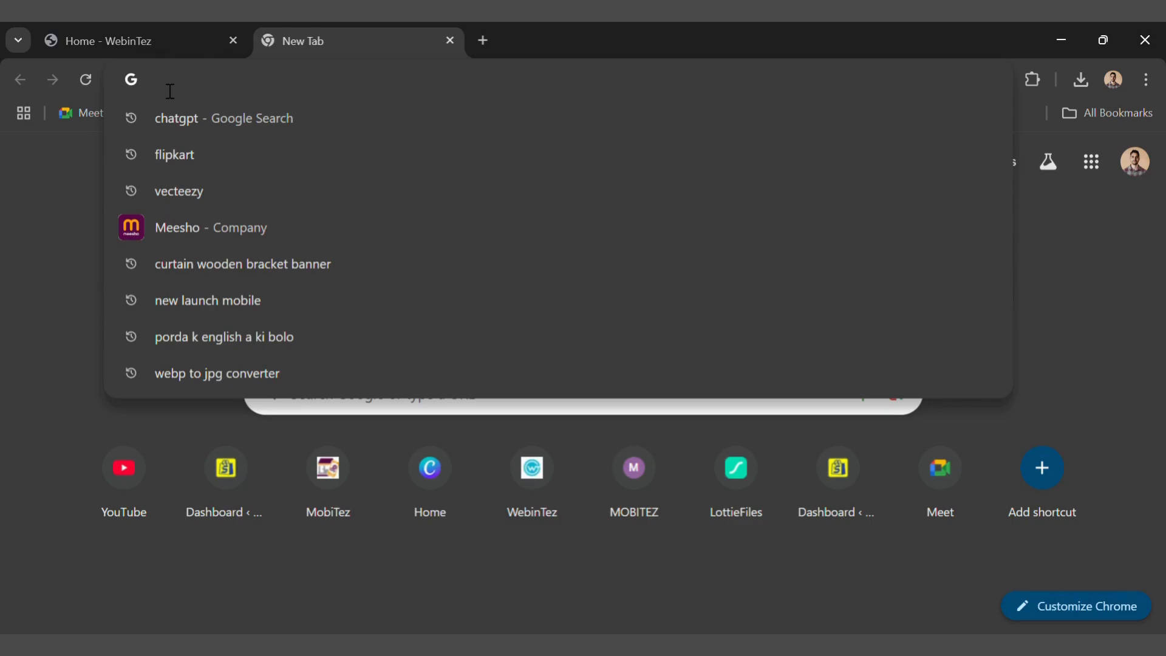
pyautogui.write('squick.in/wp-admin')
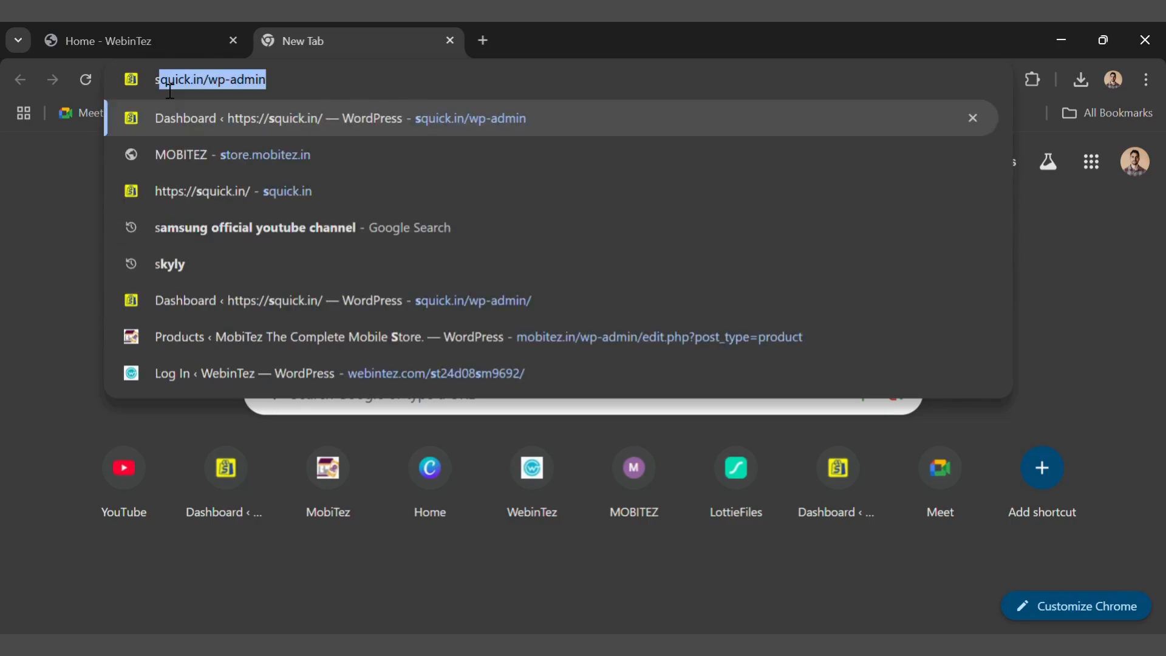
pyautogui.press('Return')
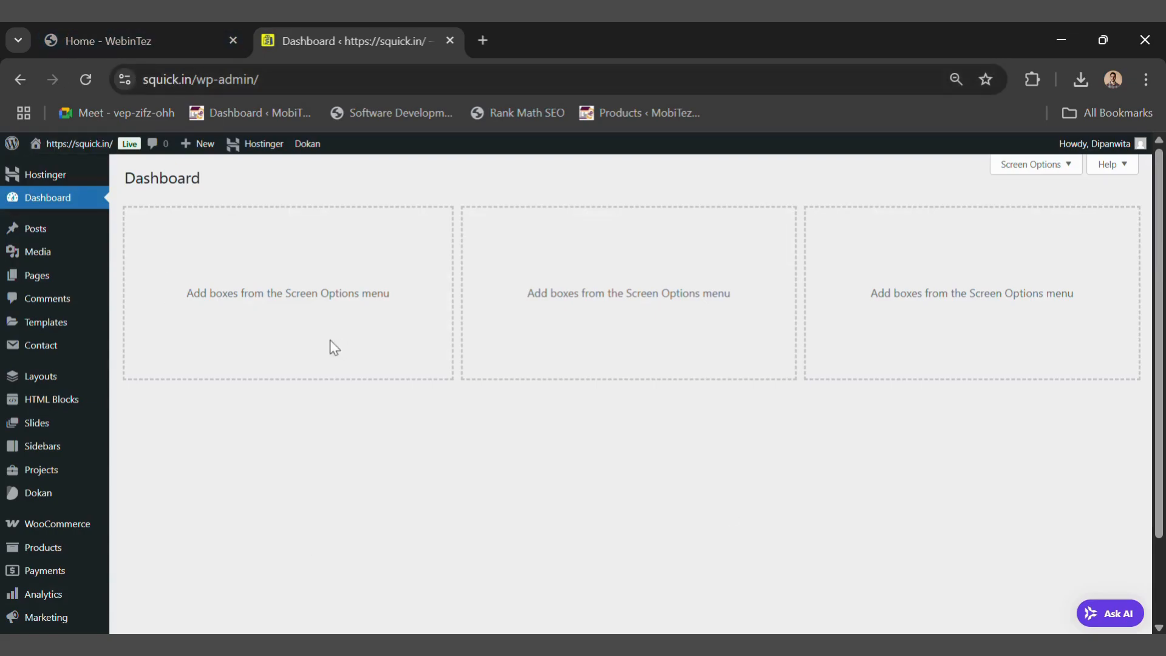
pyautogui.scroll(-1, 333, 347)
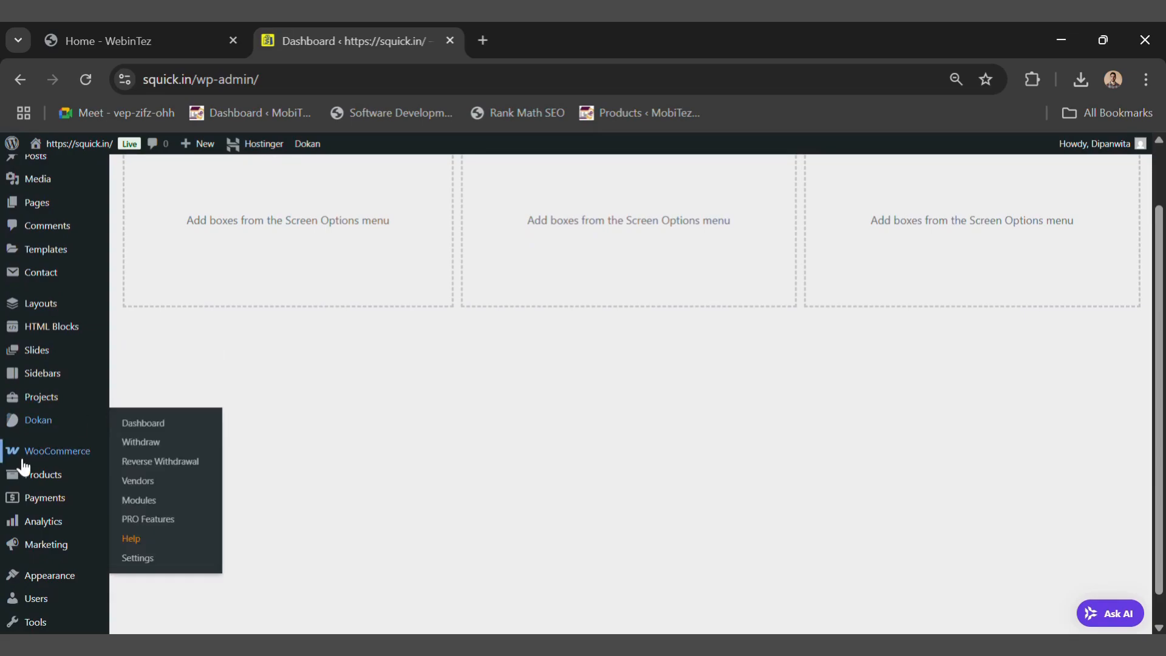
pyautogui.moveTo(47, 476)
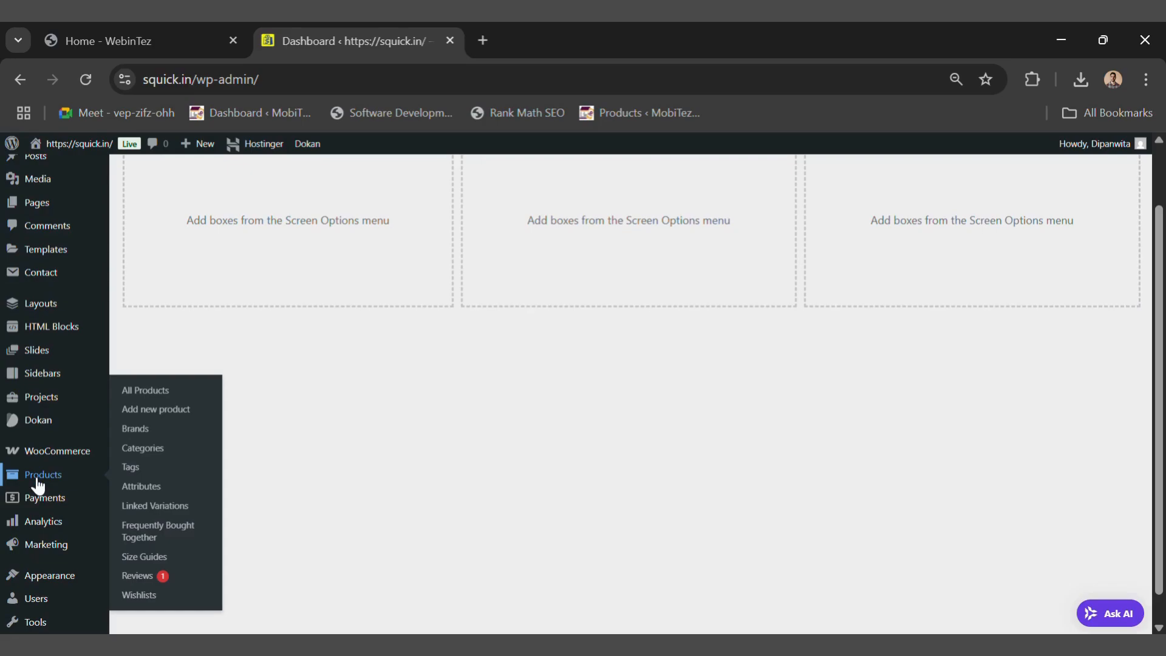
pyautogui.click(156, 415)
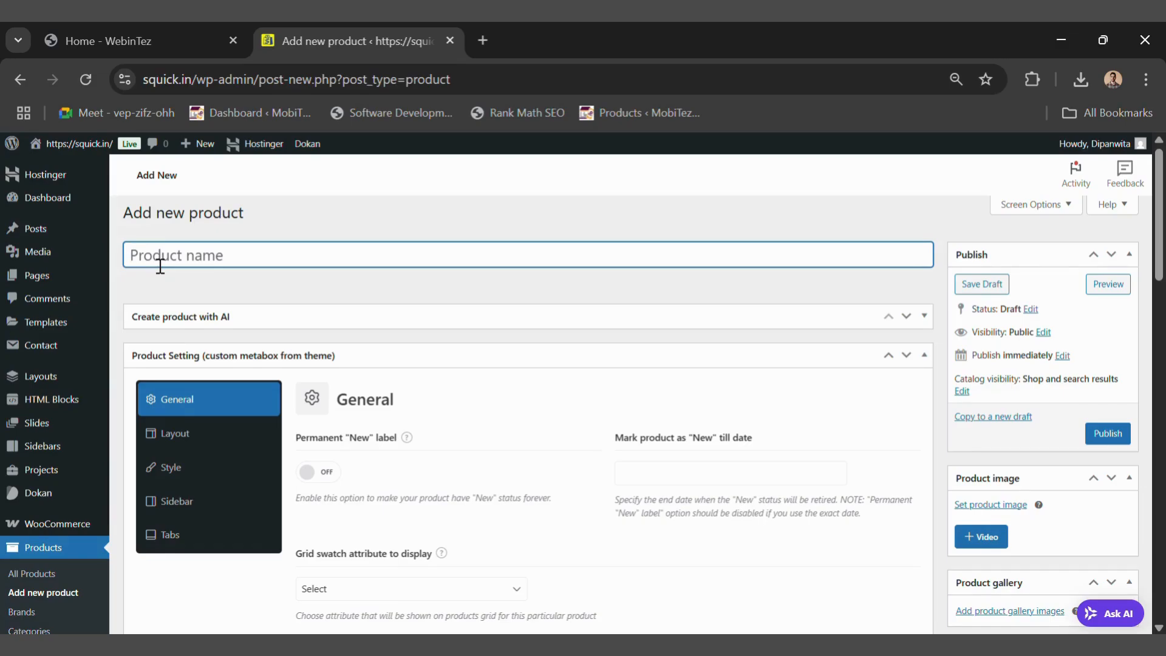
# - Name the new product "Men's Tees"
pyautogui.write('Mens Tee')
pyautogui.press('BackSpace')
pyautogui.write('es')
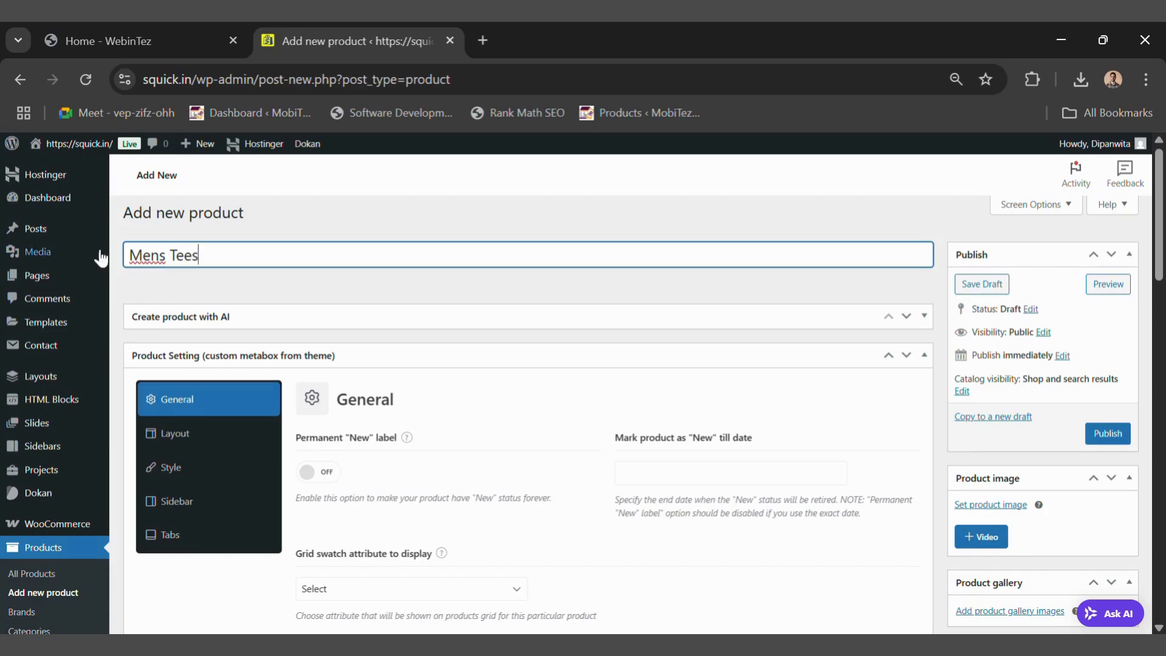
pyautogui.moveTo(37, 251)
pyautogui.doubleClick(147, 263)
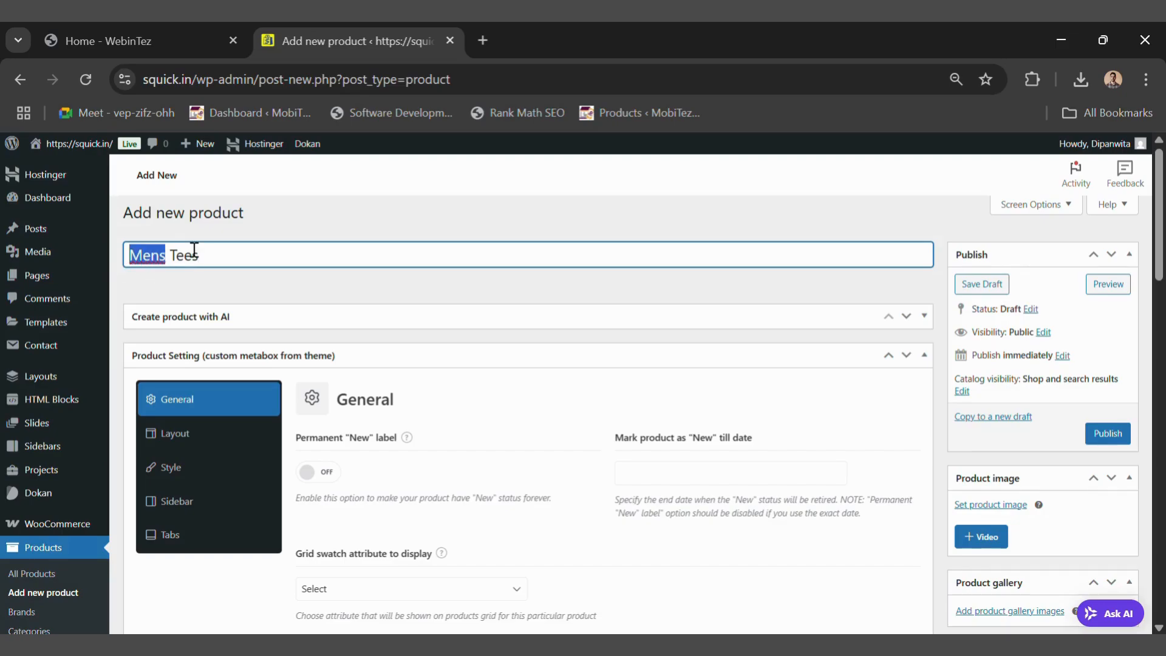
pyautogui.write("Men's")
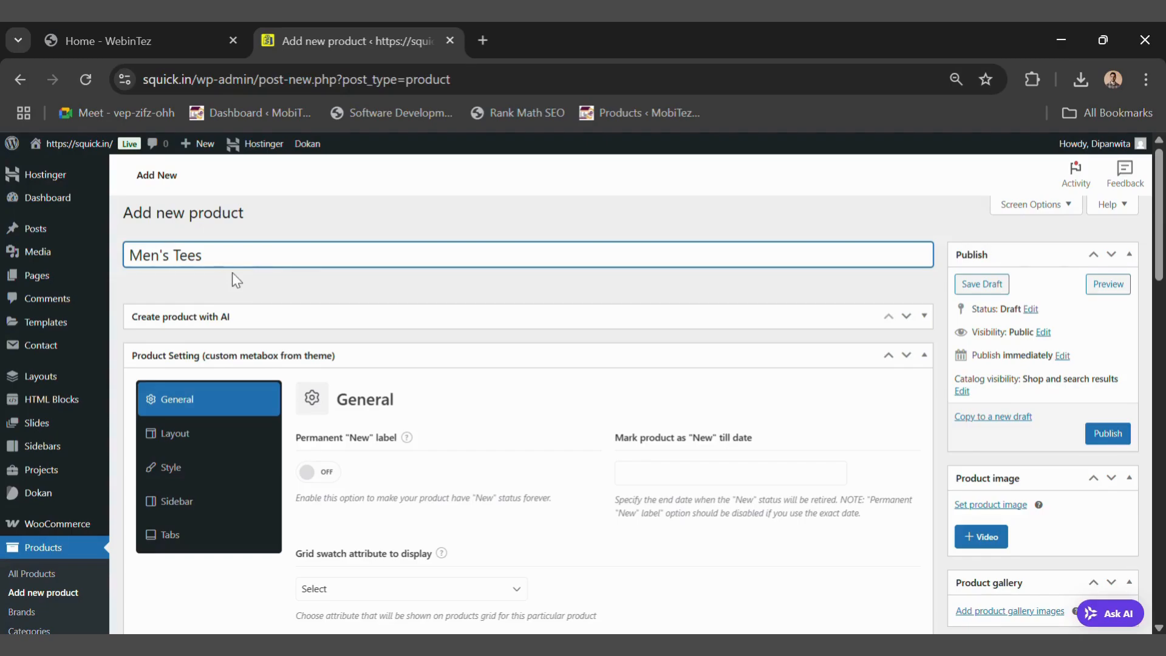
# - Look through the new product form, from the theme product settings to the description, short description and product data sections
pyautogui.scroll(-1, 373, 390)
pyautogui.scroll(-3, 373, 390)
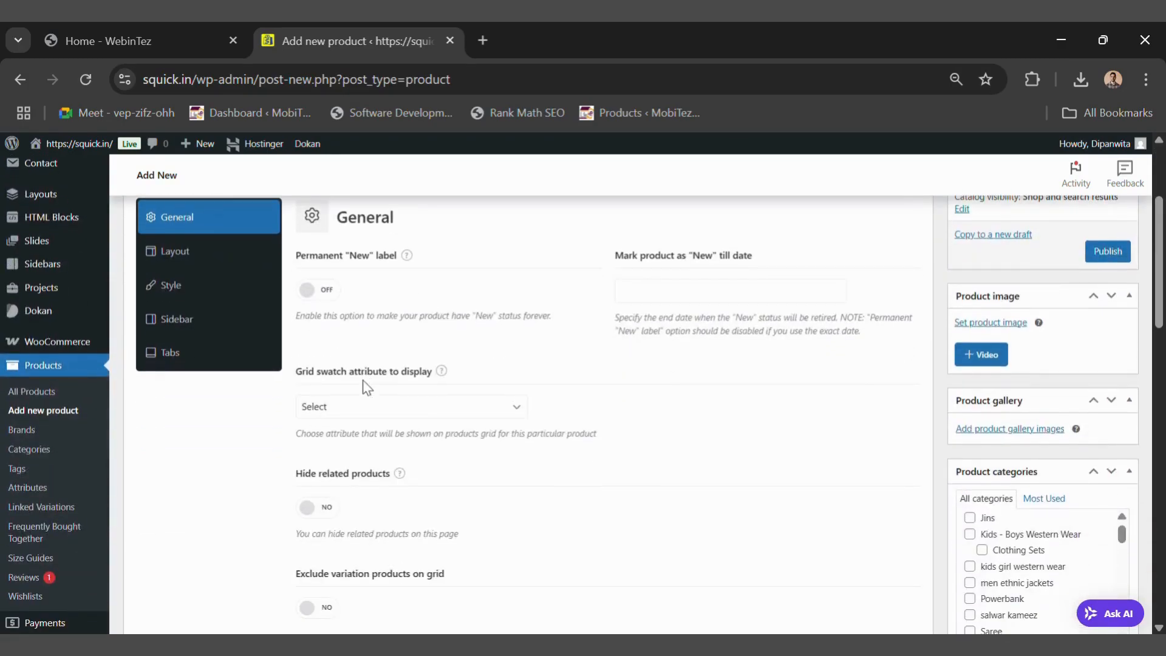
pyautogui.scroll(-4, 364, 371)
pyautogui.scroll(-8, 362, 364)
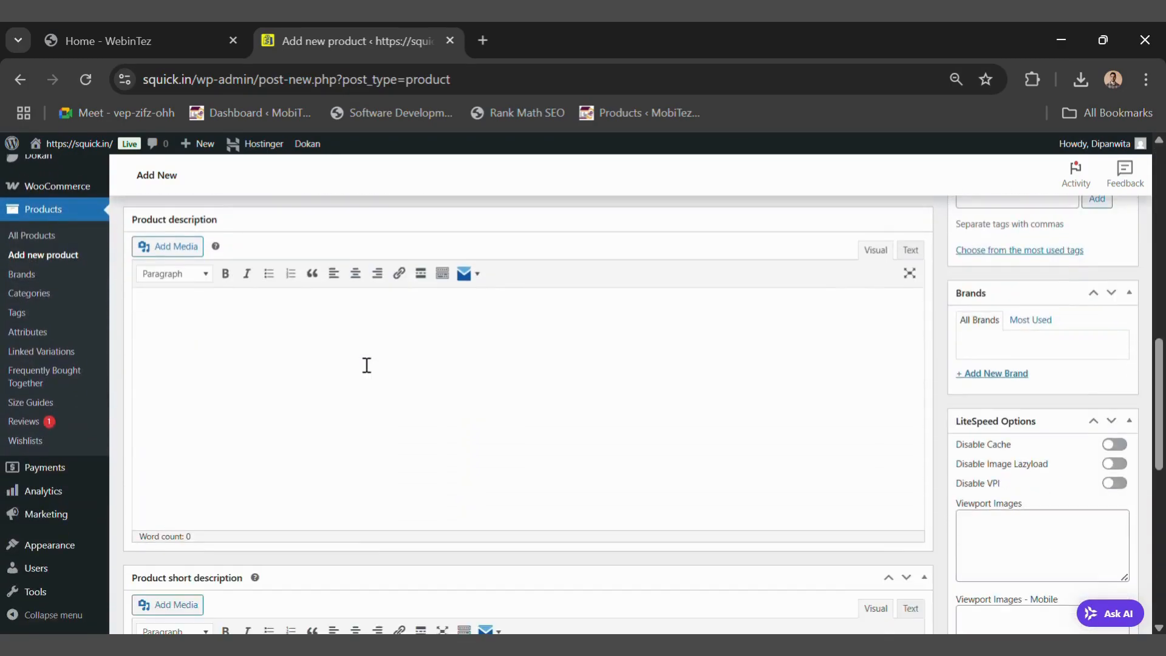
pyautogui.scroll(-5, 361, 363)
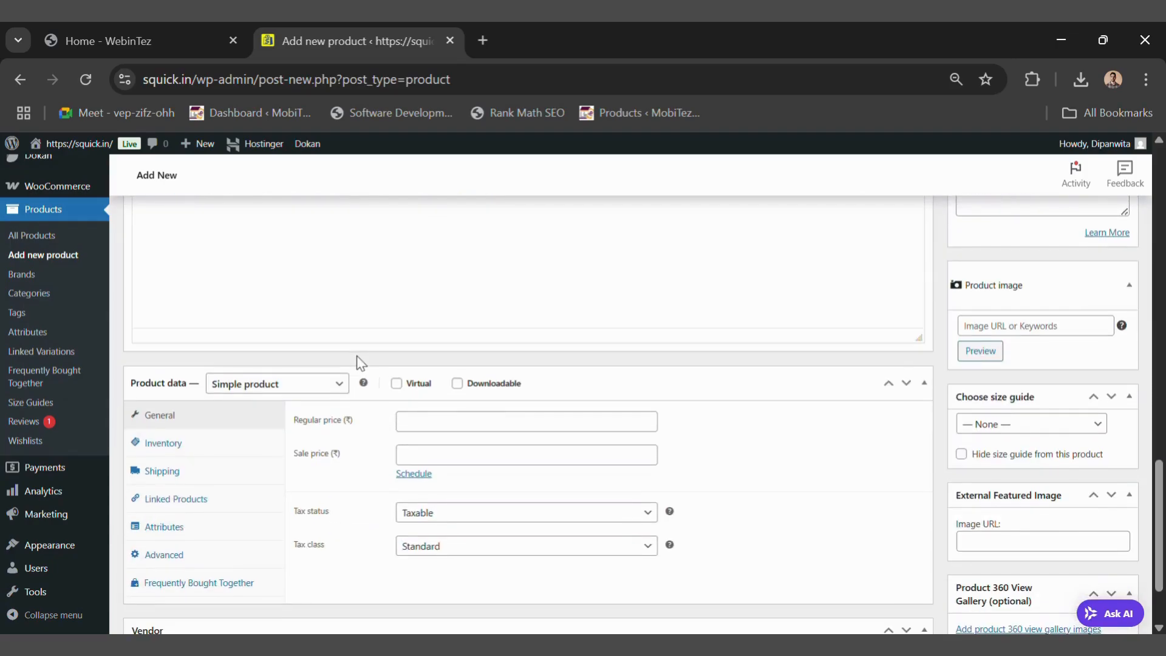
pyautogui.scroll(-2, 361, 363)
pyautogui.scroll(12, 358, 359)
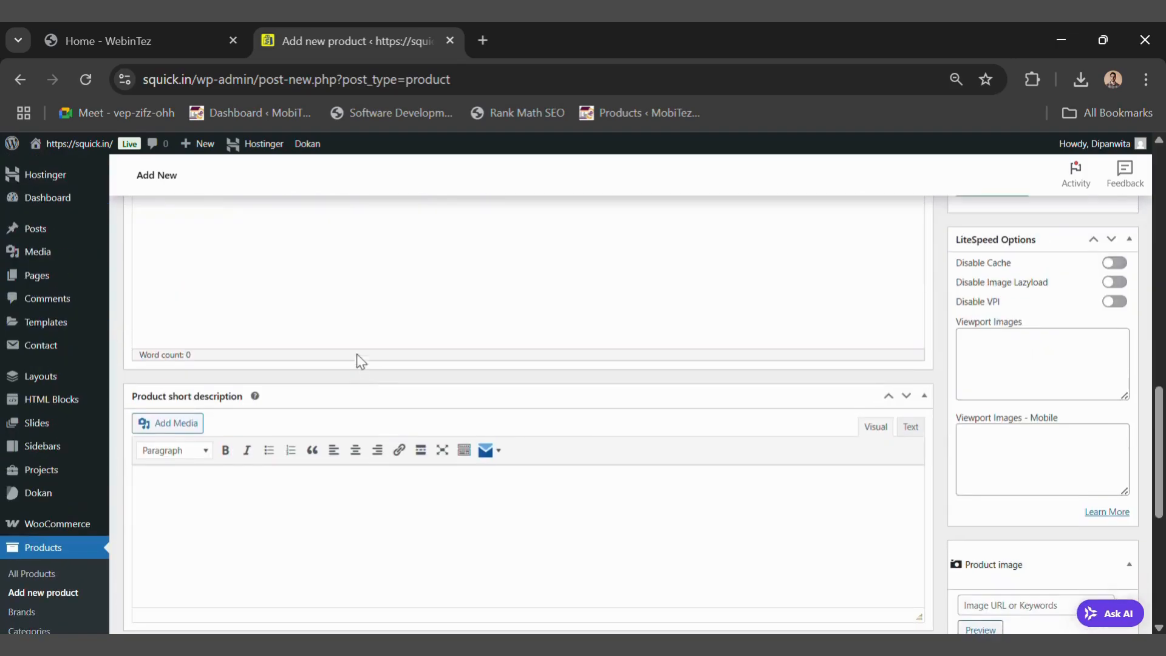
pyautogui.scroll(9, 365, 362)
pyautogui.scroll(-6, 361, 360)
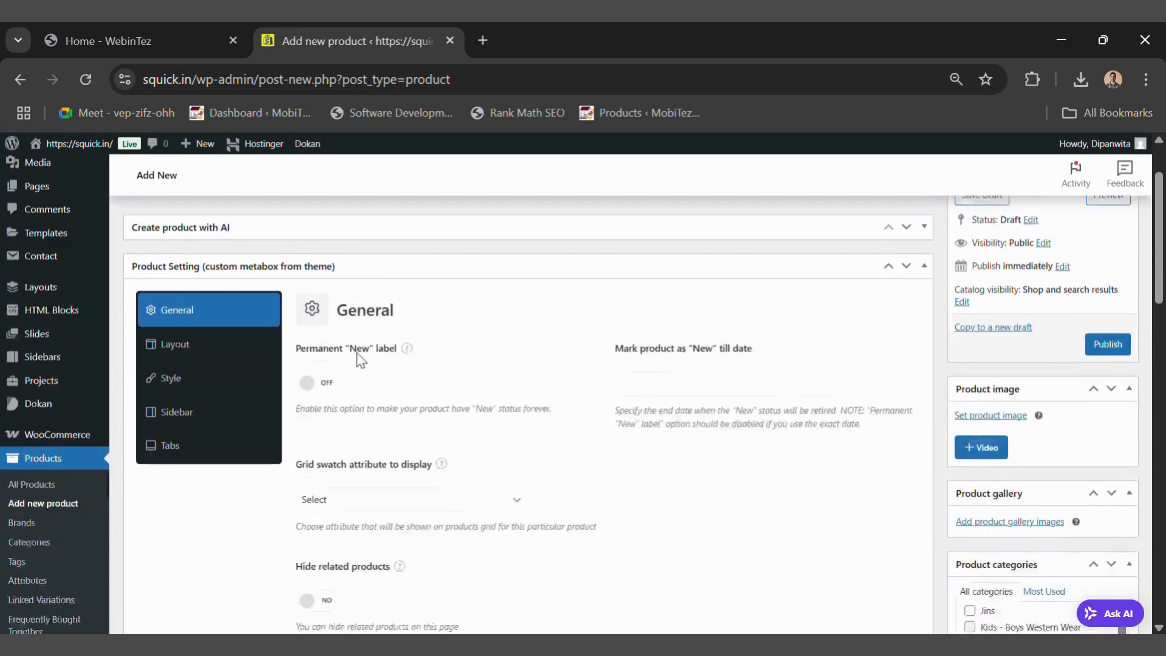
pyautogui.scroll(-5, 361, 360)
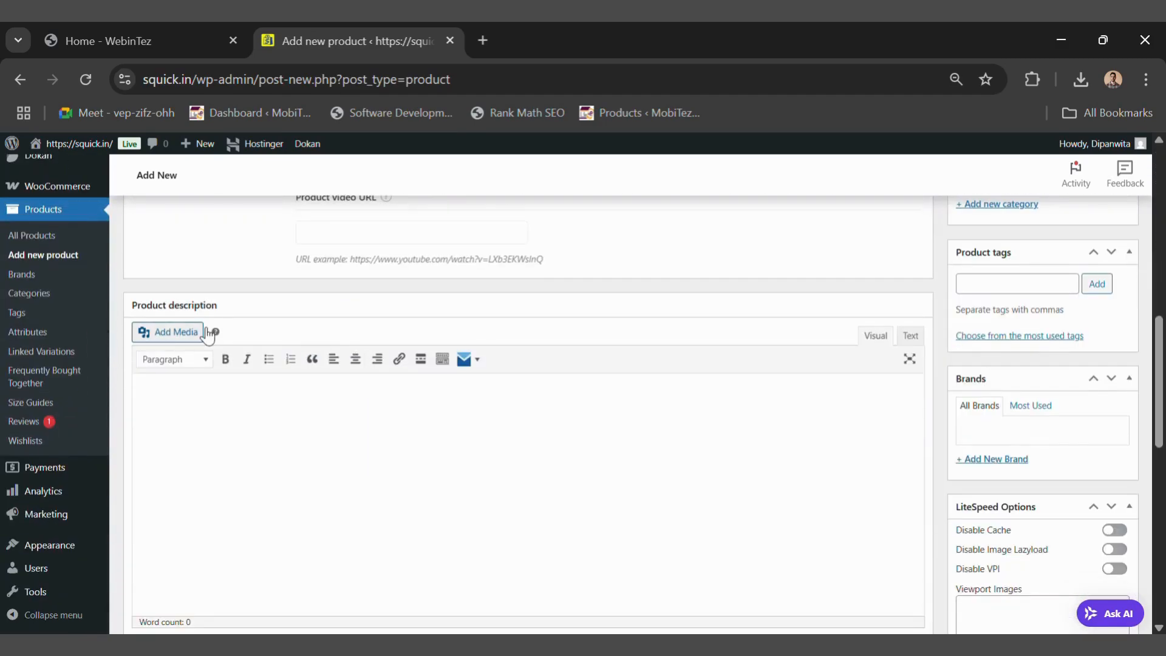
pyautogui.scroll(-5, 209, 419)
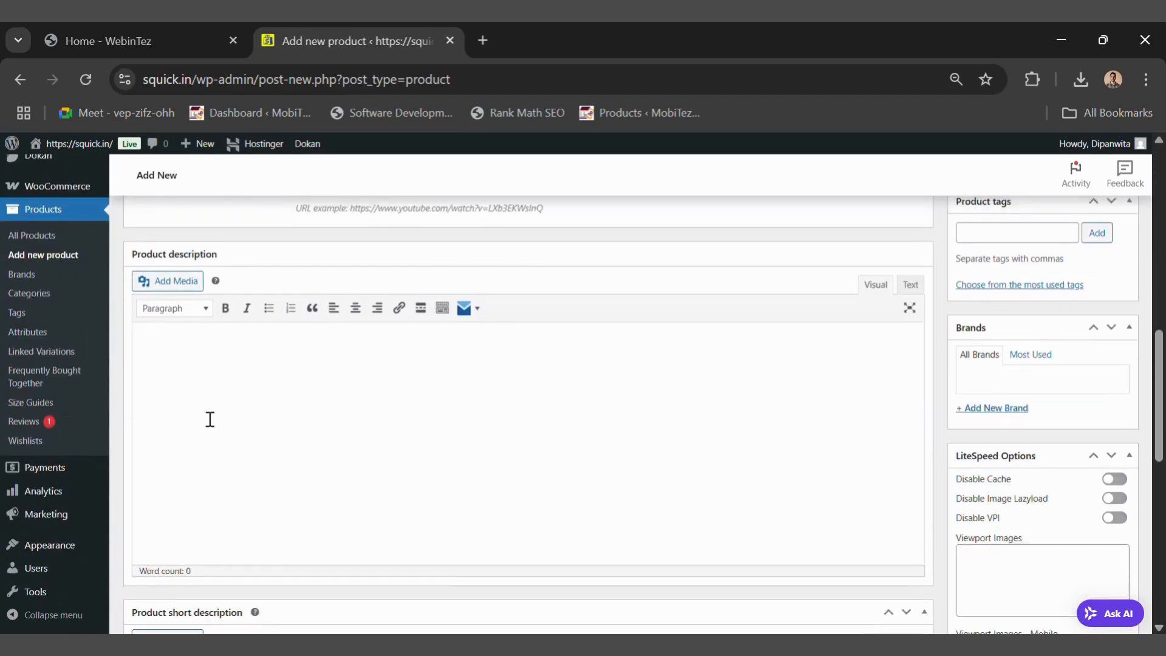
pyautogui.scroll(-3, 216, 376)
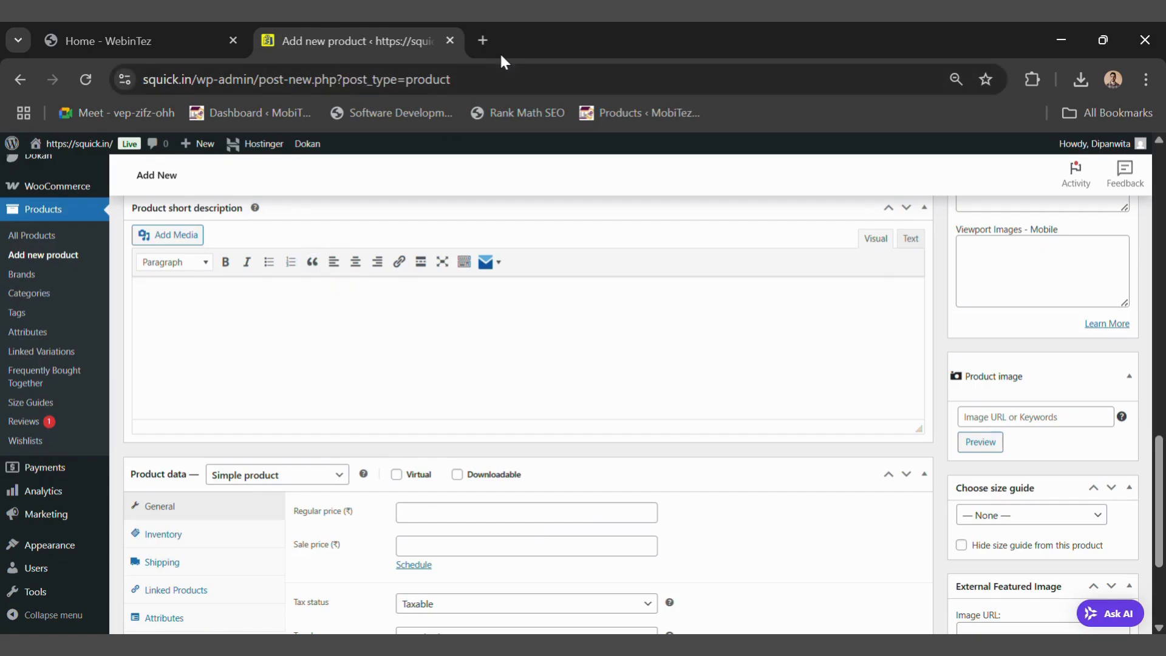
# - Find Meesho through Google in a new browser tab and open its shopping website
pyautogui.click(482, 40)
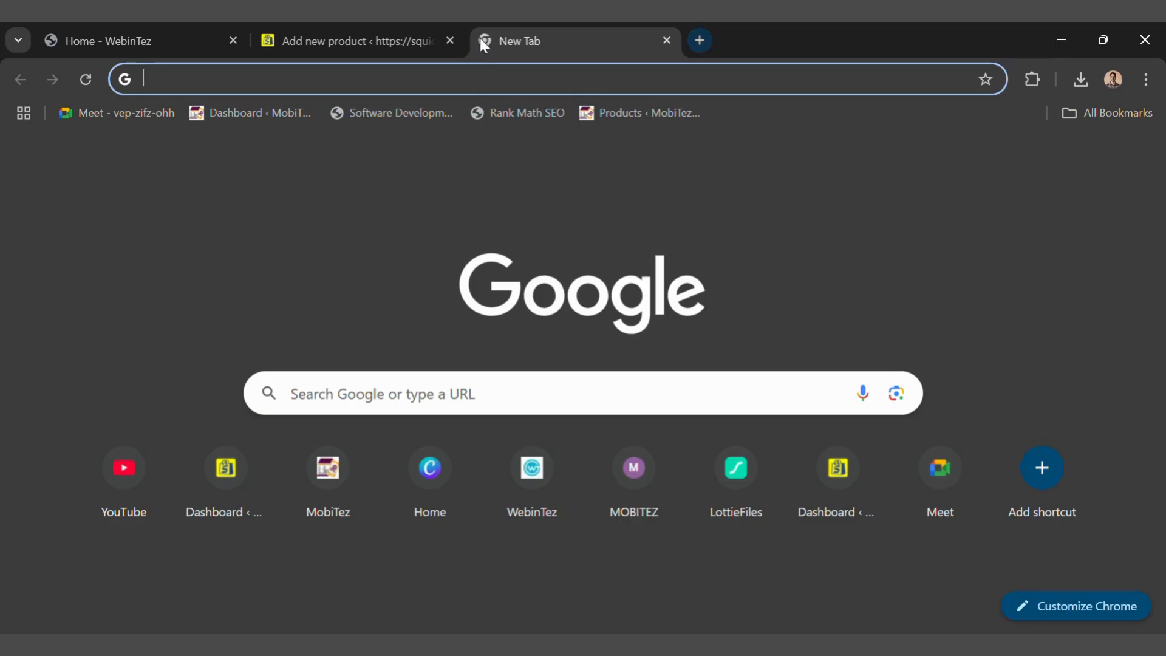
pyautogui.click(470, 80)
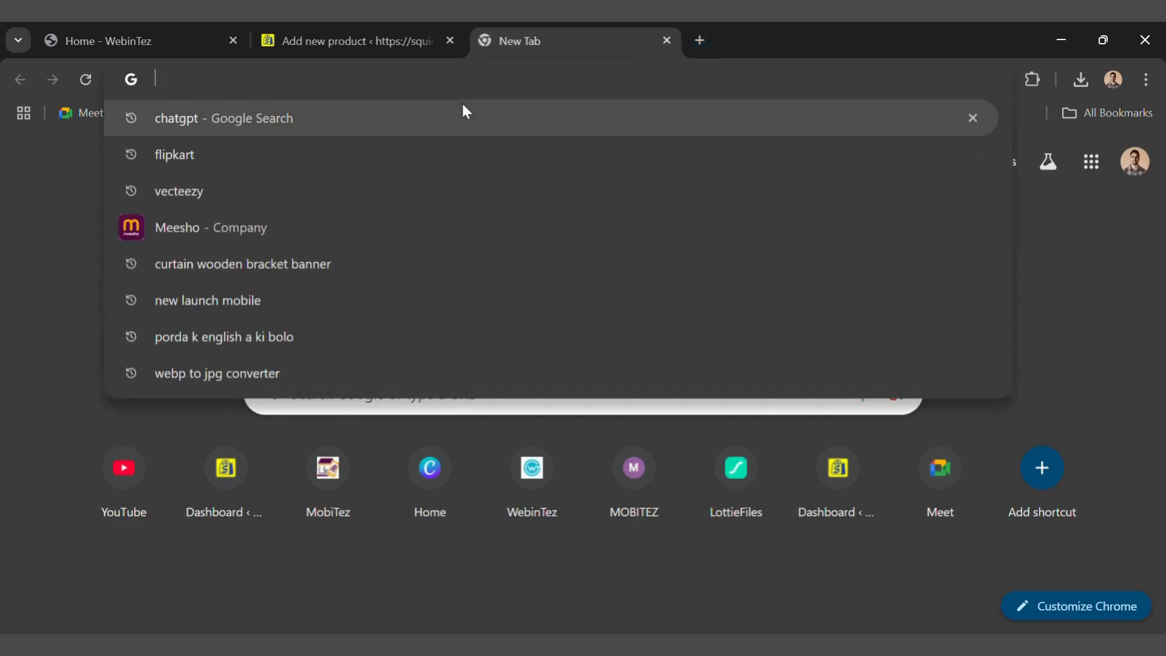
pyautogui.click(267, 242)
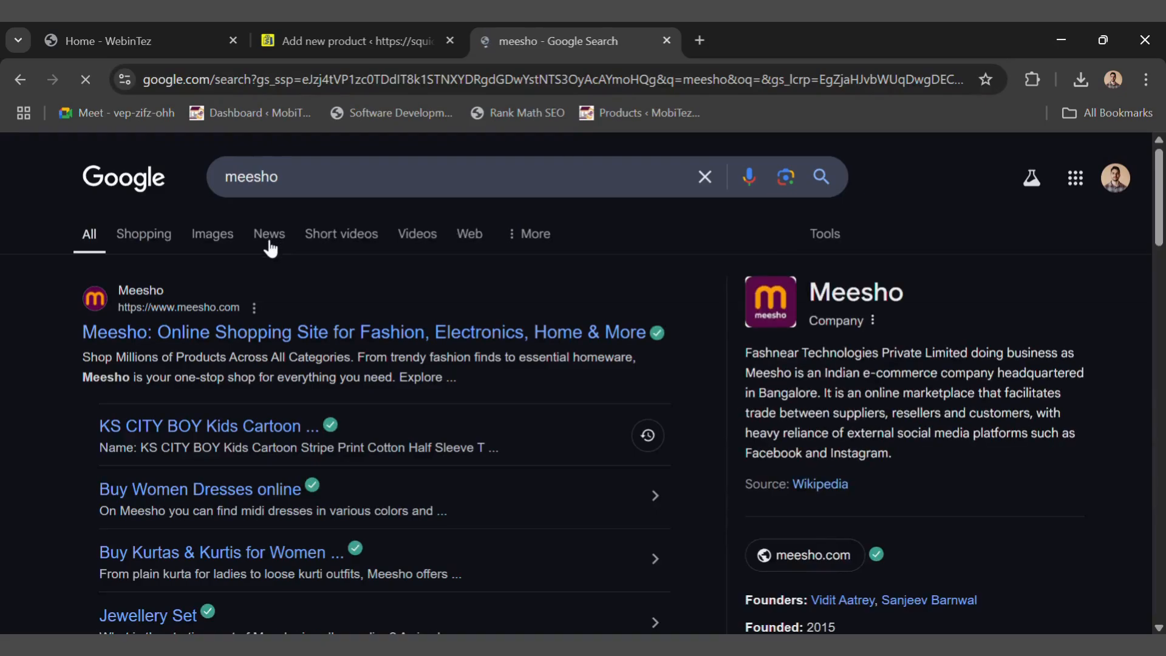
pyautogui.click(125, 299)
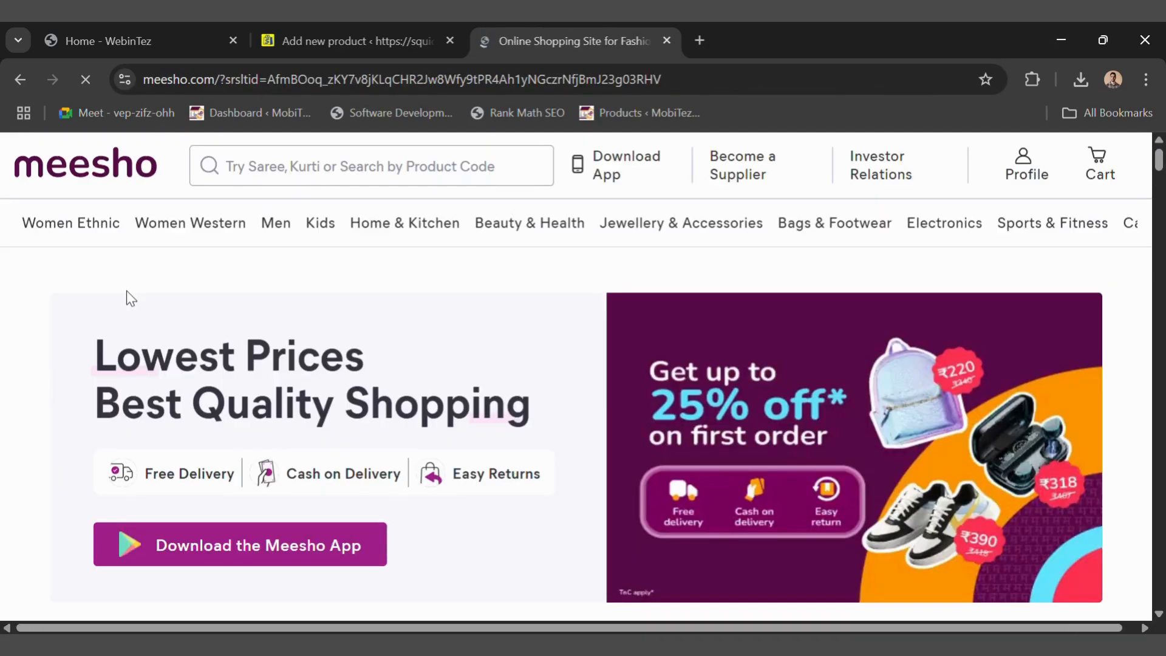
pyautogui.scroll(-5, 126, 291)
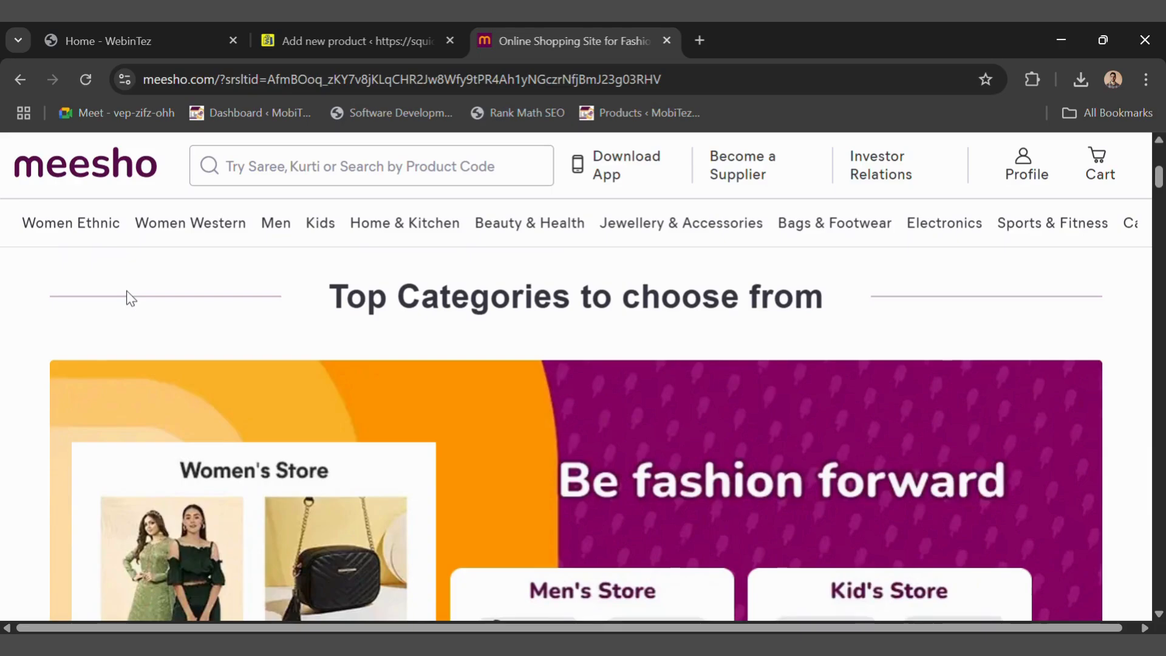
# - Search Meesho for "mens tees" and open the red, grey and black striped polo T-shirt's product page
pyautogui.moveTo(276, 219)
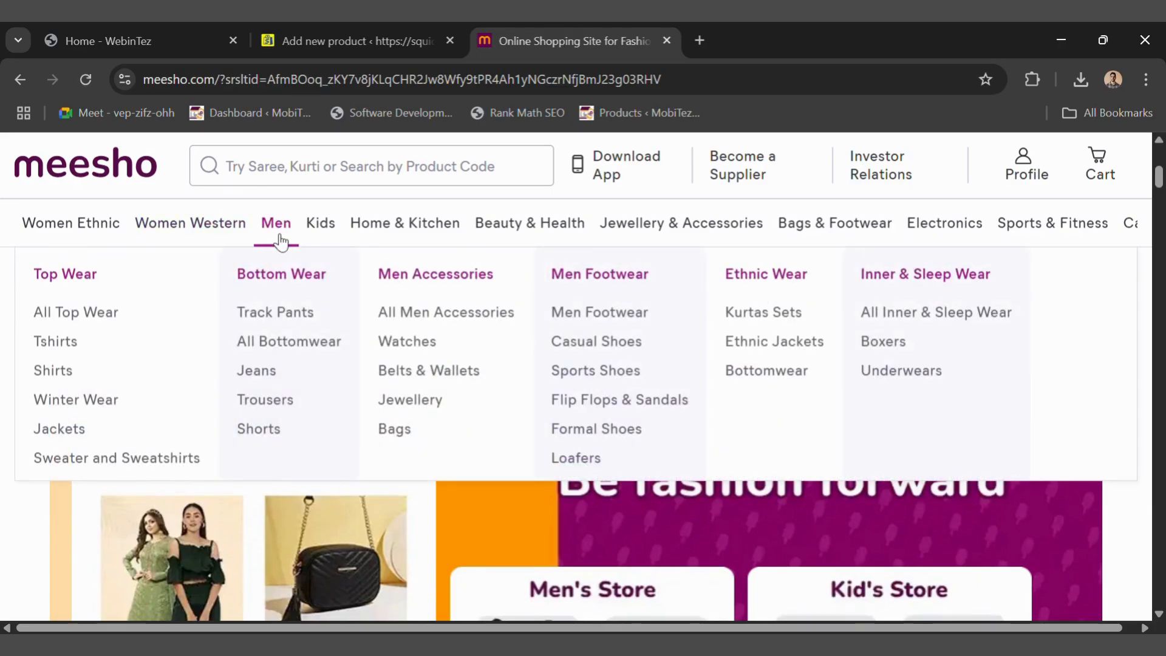
pyautogui.click(260, 182)
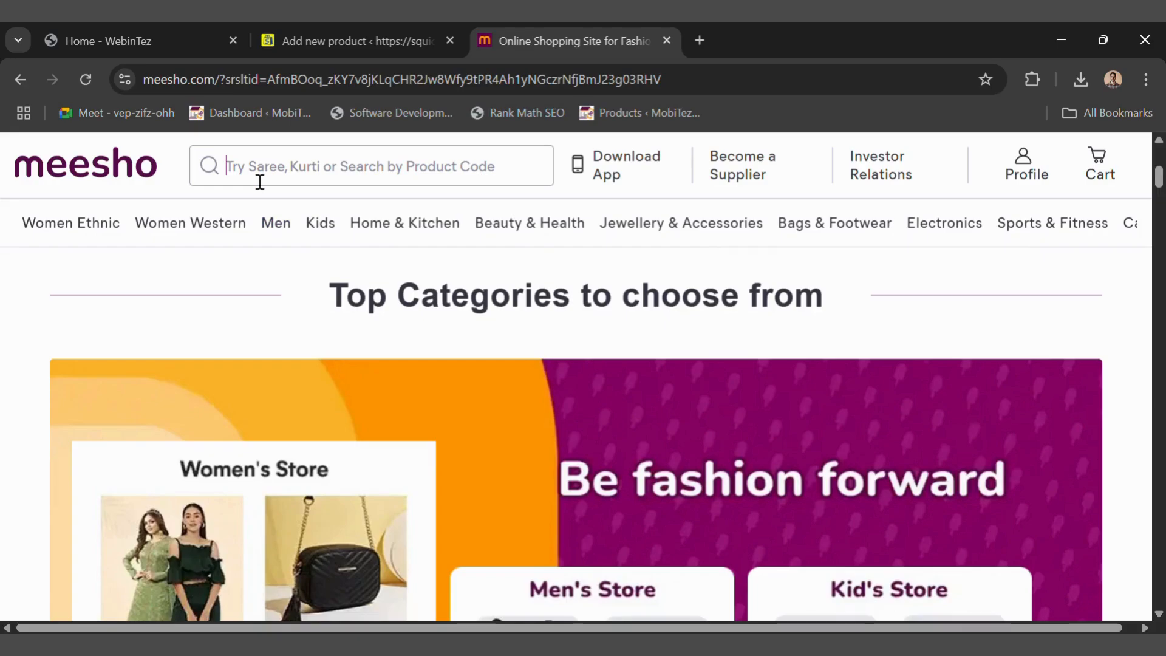
pyautogui.write('me')
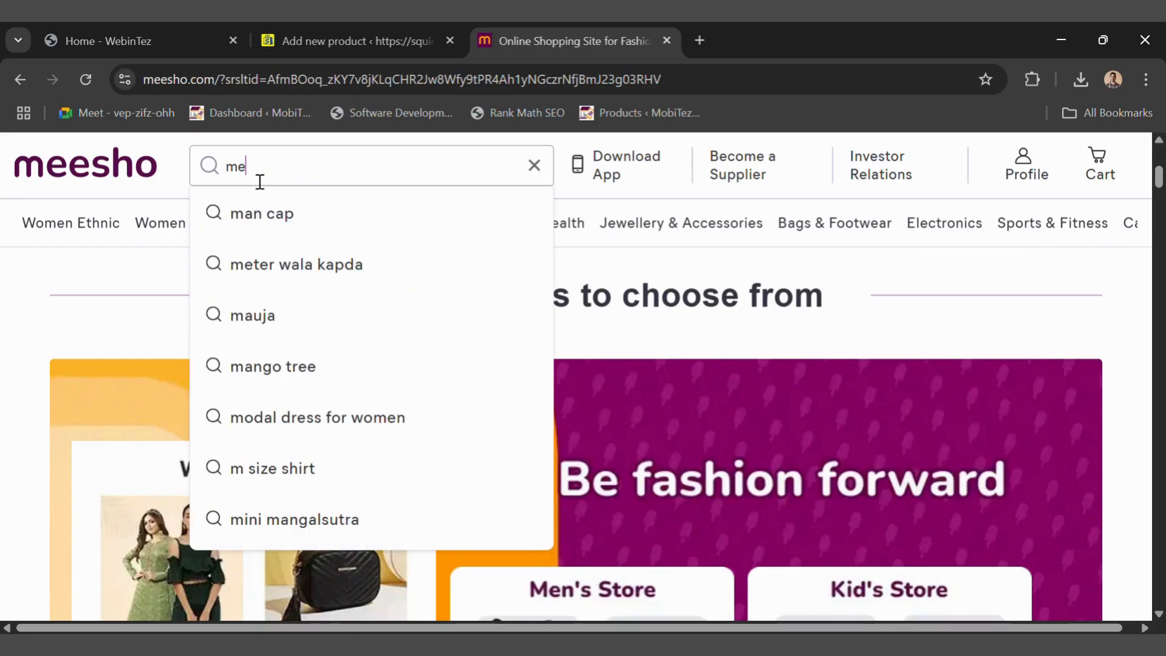
pyautogui.write('ns tees')
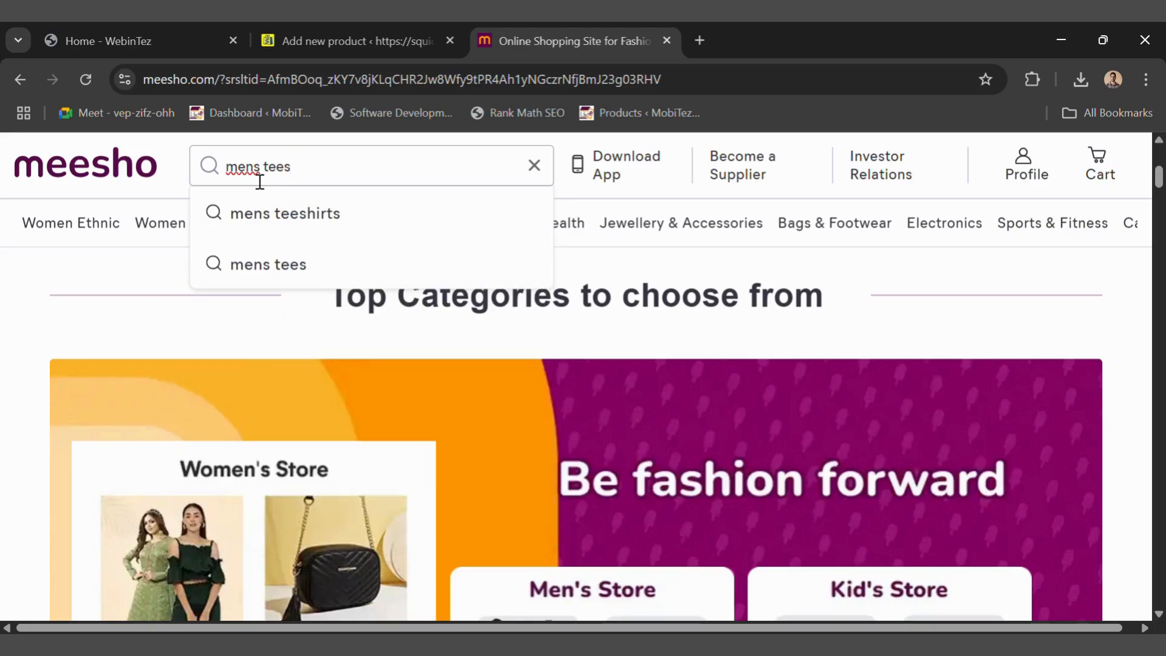
pyautogui.press('Return')
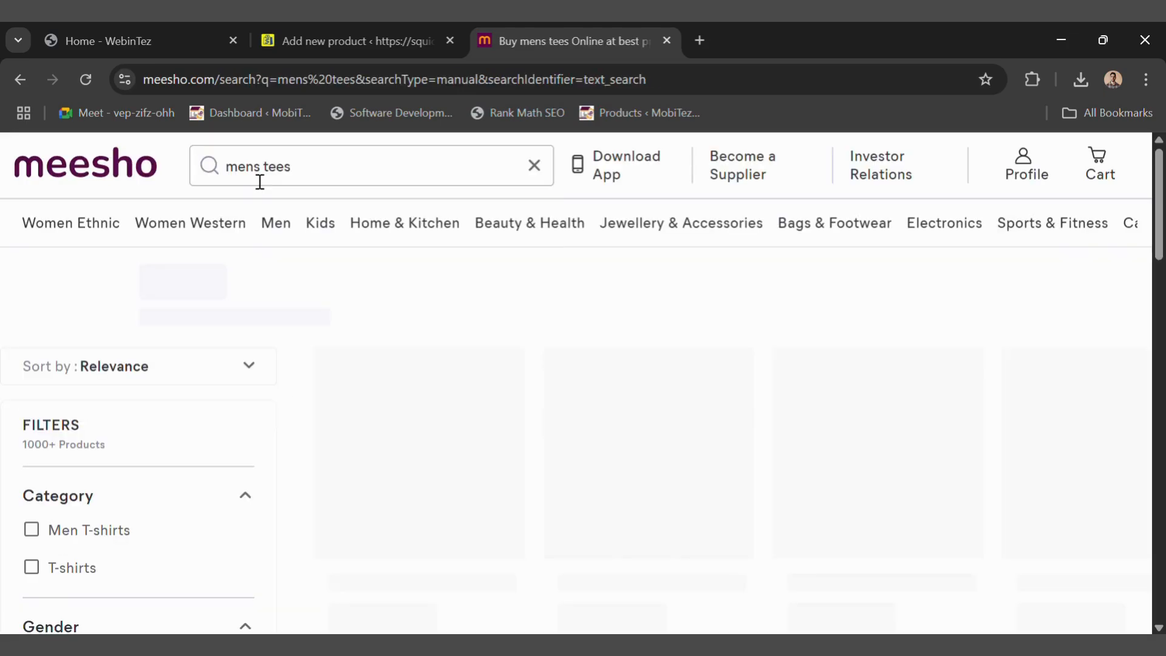
pyautogui.moveTo(404, 224)
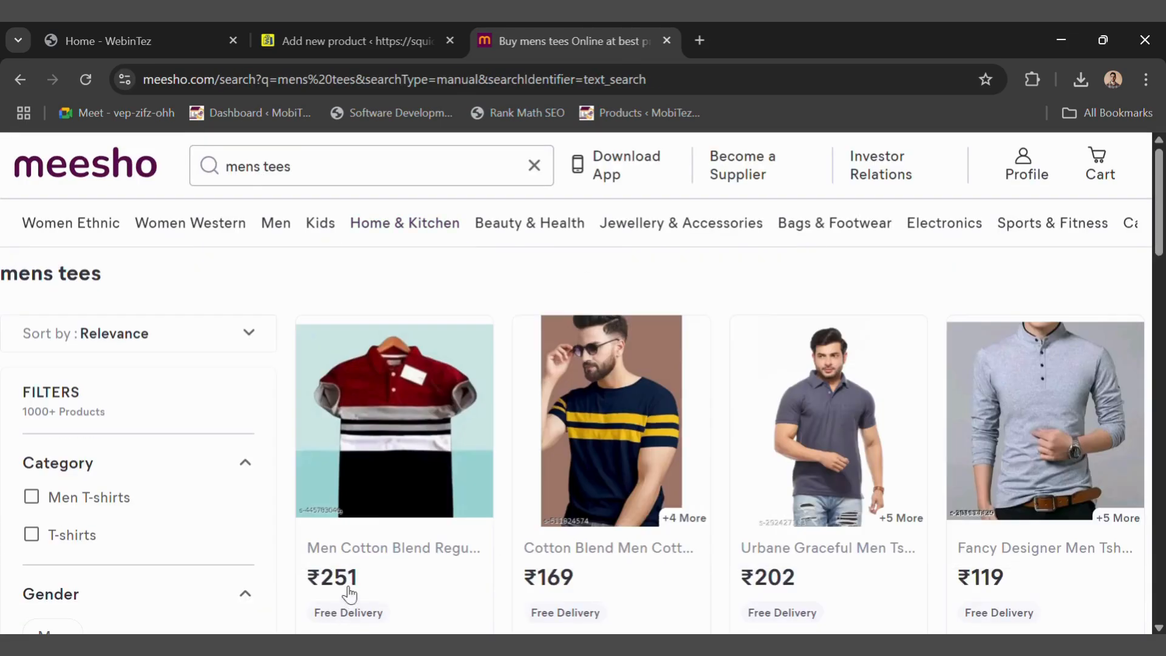
pyautogui.click(342, 540)
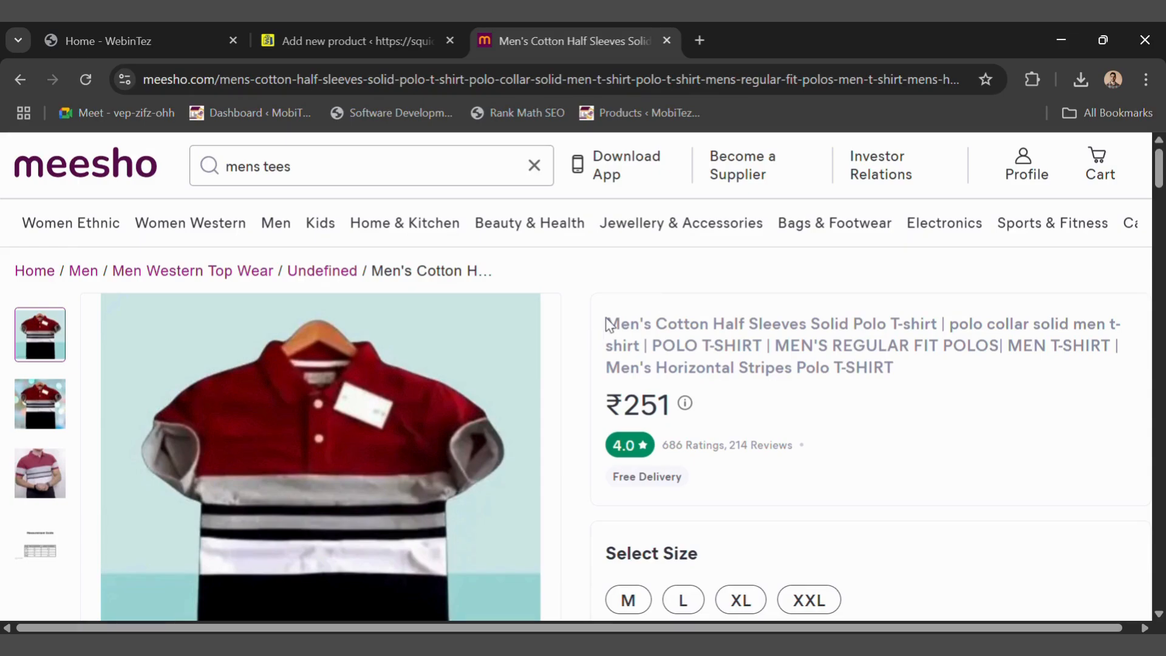
# - Copy the polo T-shirt's full product details, from Name to Country of Origin, into the new product's short description
pyautogui.scroll(-6, 569, 332)
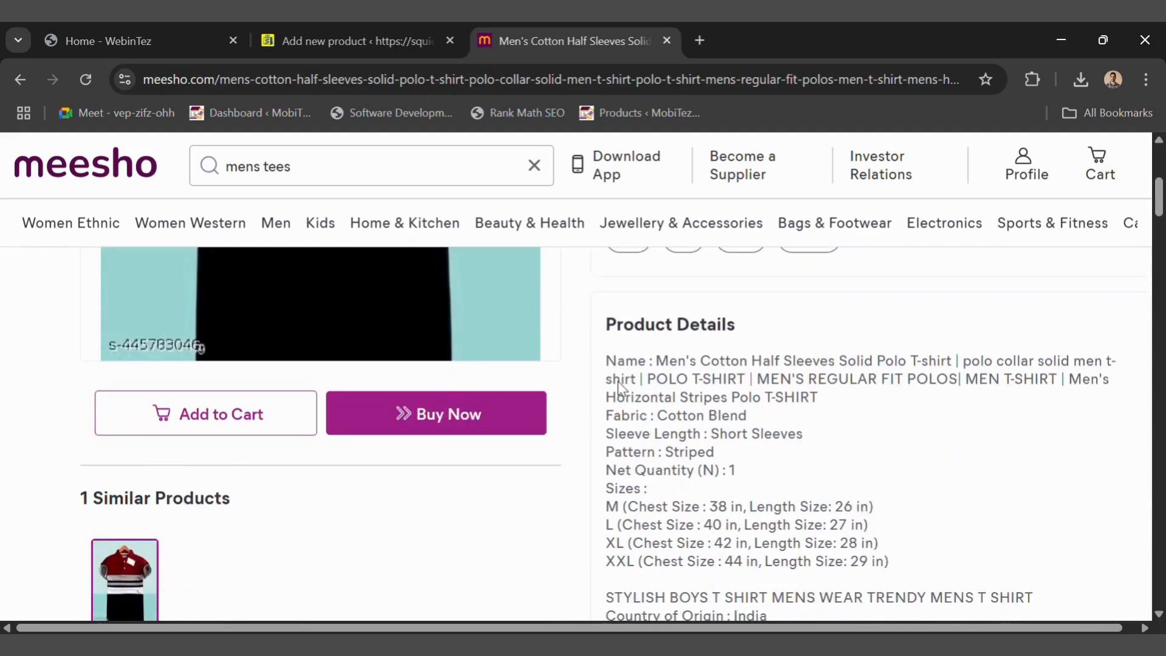
pyautogui.scroll(2, 626, 359)
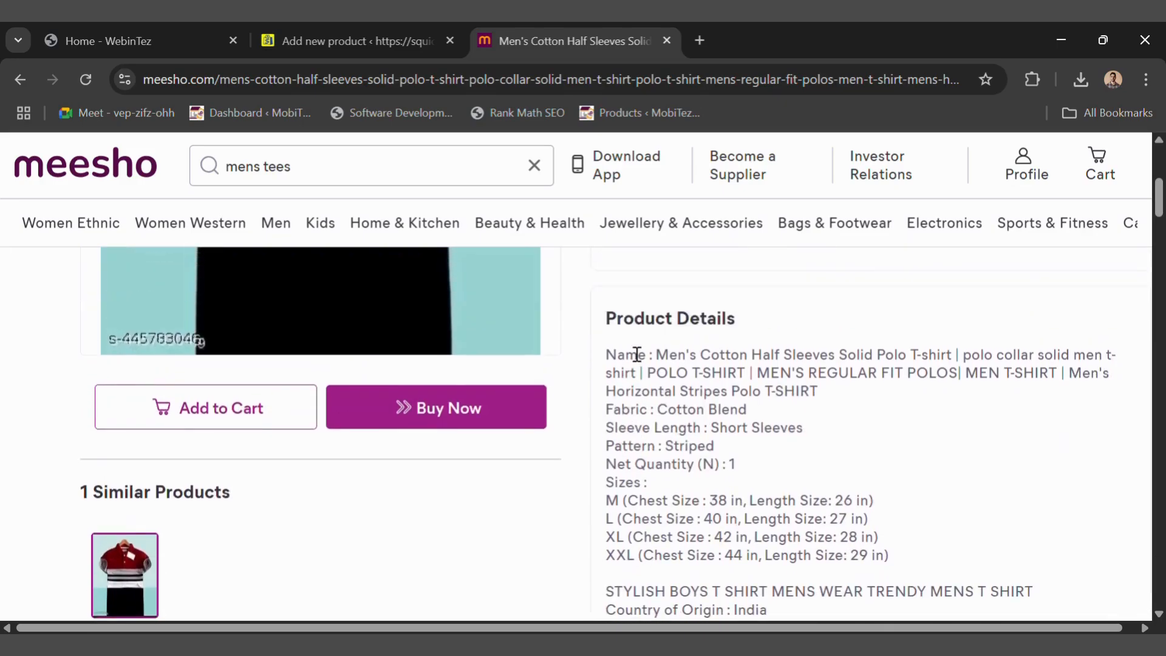
pyautogui.moveTo(607, 358); pyautogui.dragTo(794, 444)
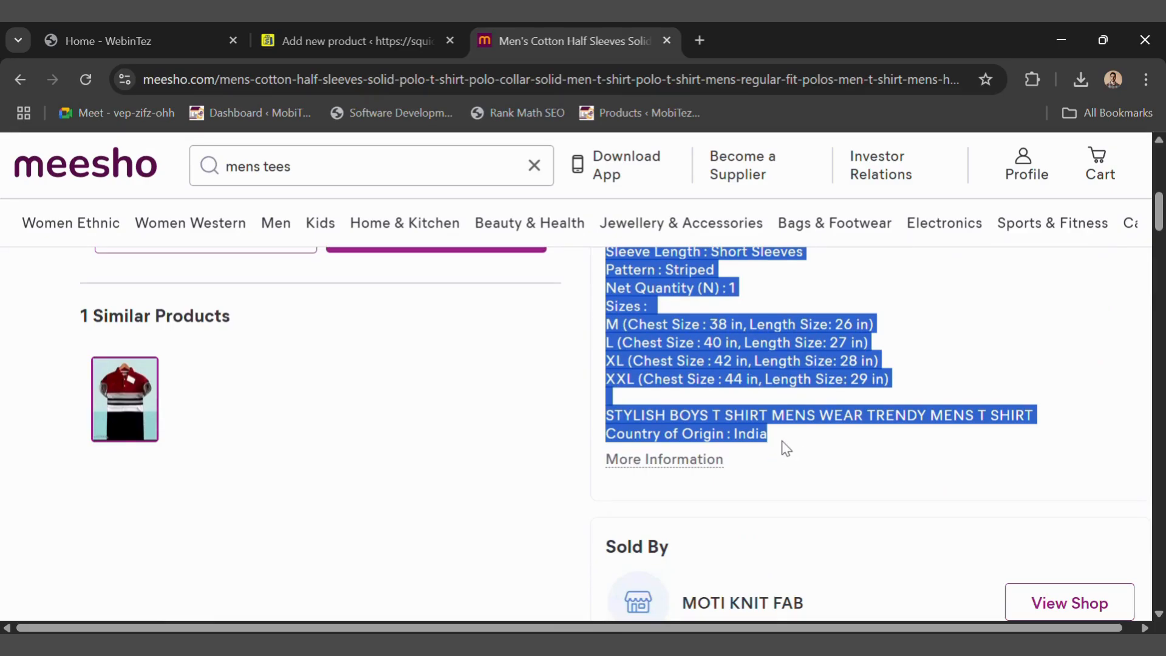
pyautogui.click(394, 38)
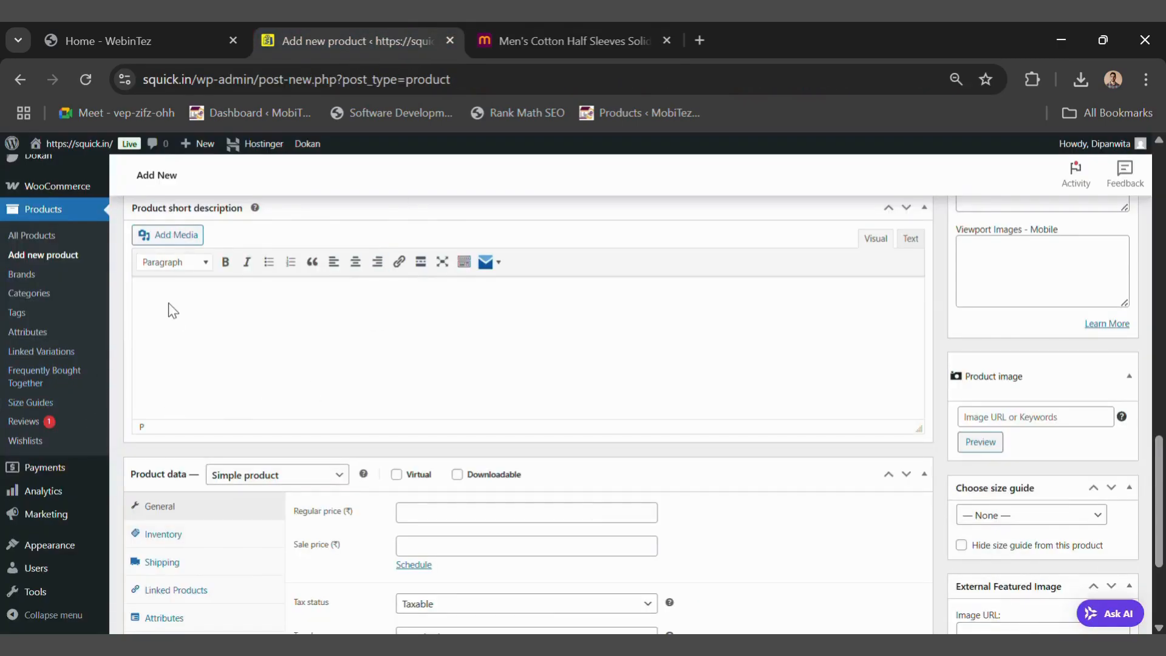
pyautogui.click(281, 369)
pyautogui.hotkey('ctrl', 'v')
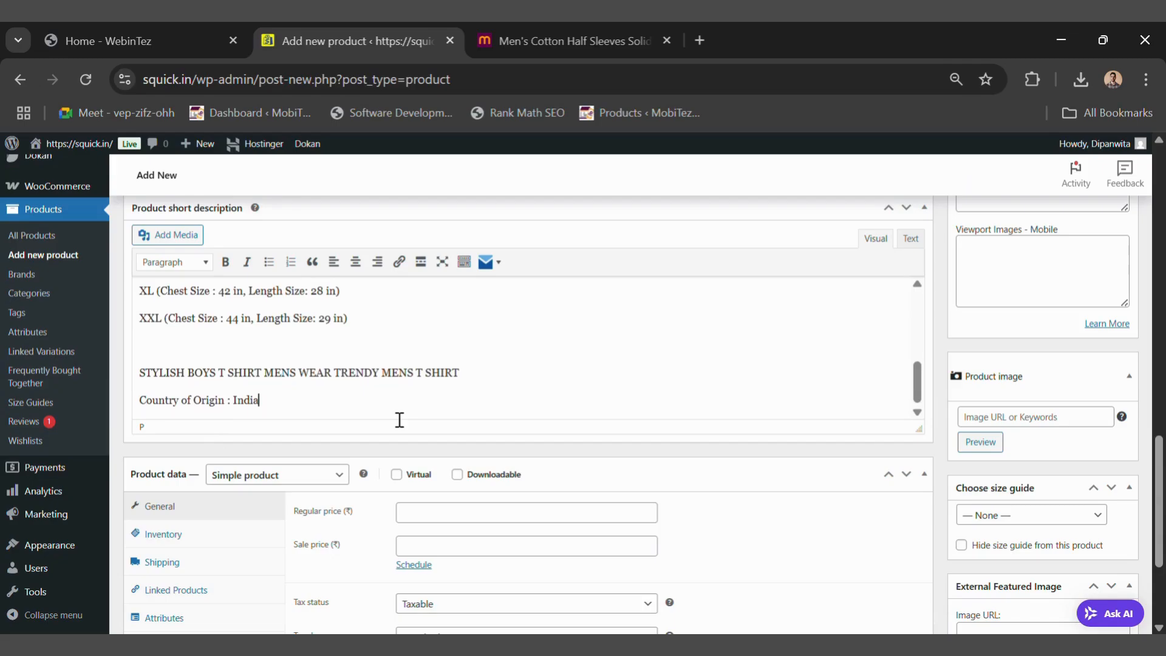
pyautogui.scroll(-3, 380, 435)
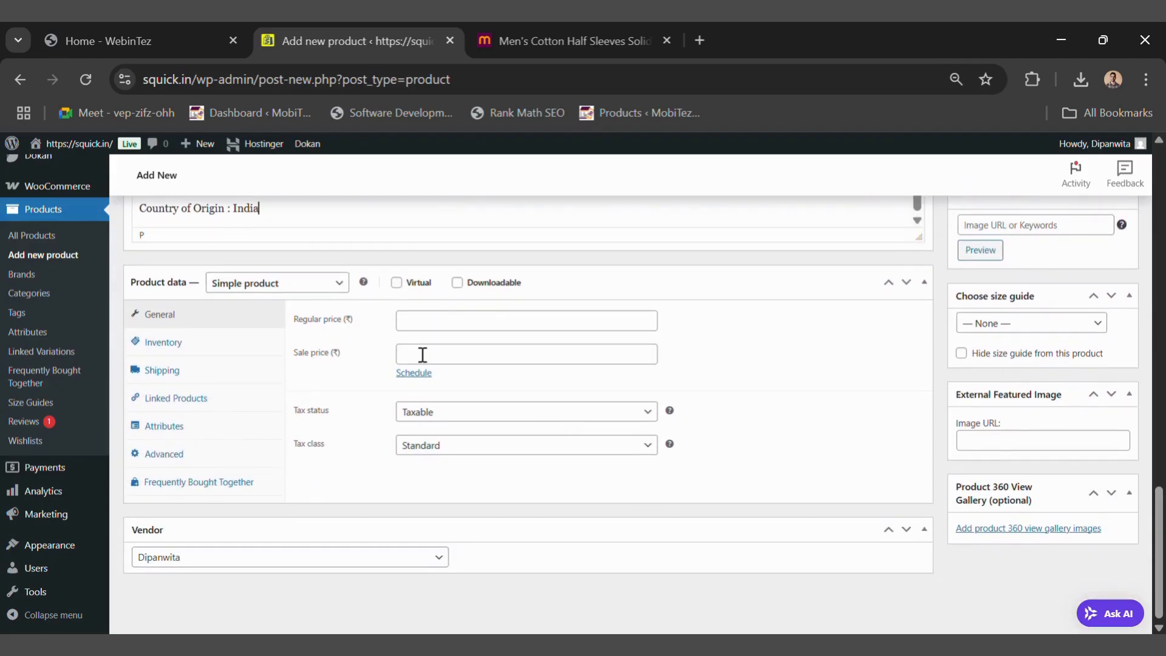
# - Change the product type to Variable product and save a Size attribute used for variations with the values XS, S, M and L
pyautogui.click(346, 296)
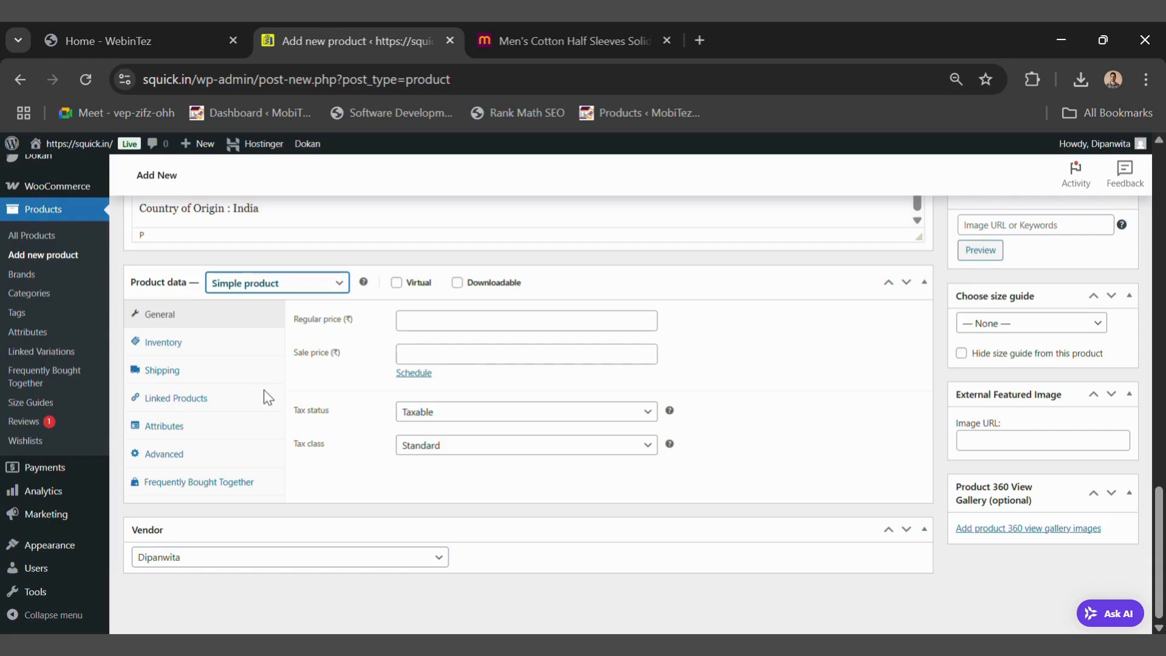
pyautogui.press('v')
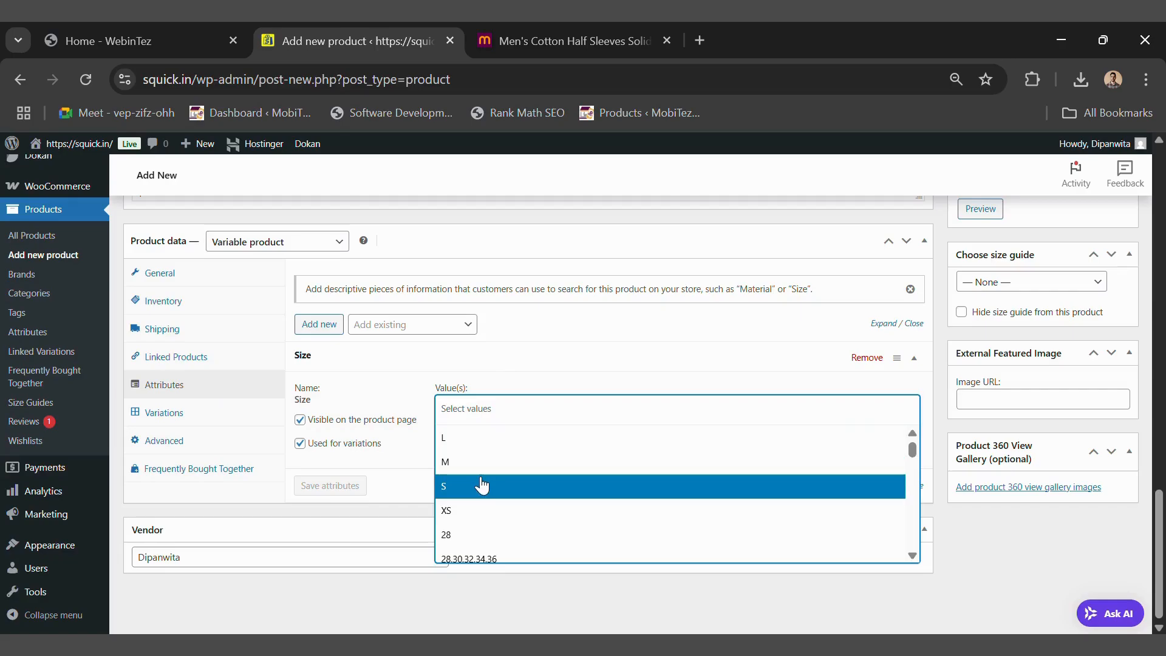
pyautogui.click(474, 511)
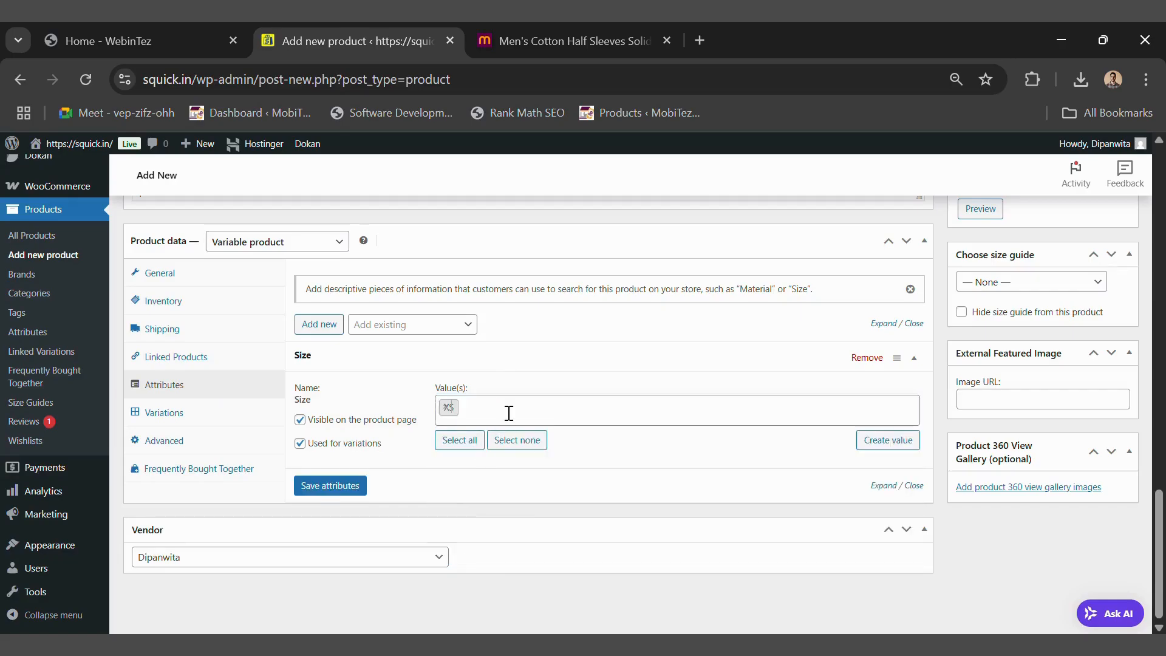
pyautogui.click(507, 410)
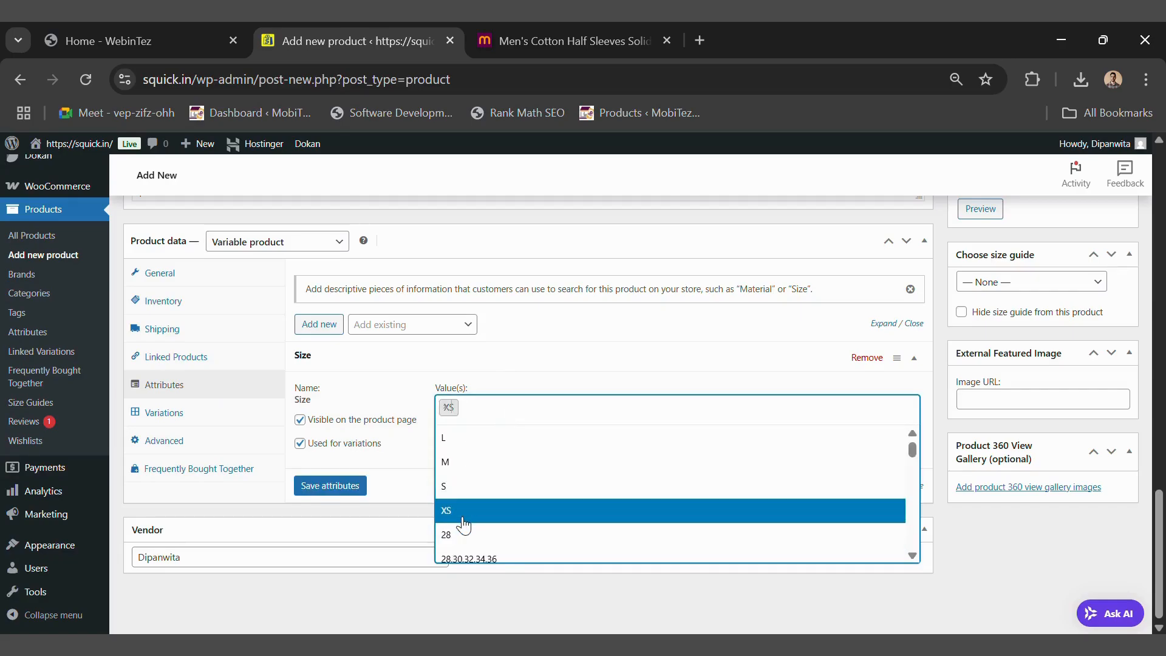
pyautogui.click(457, 486)
pyautogui.click(499, 406)
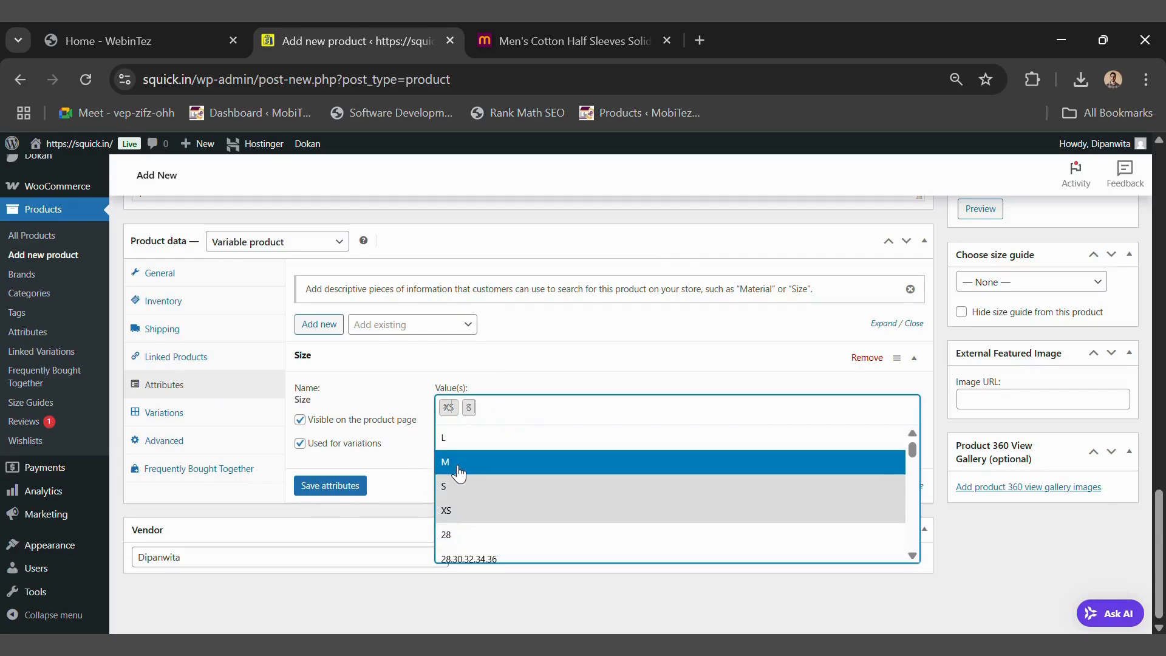
pyautogui.click(457, 464)
pyautogui.click(533, 424)
pyautogui.click(472, 463)
pyautogui.click(536, 410)
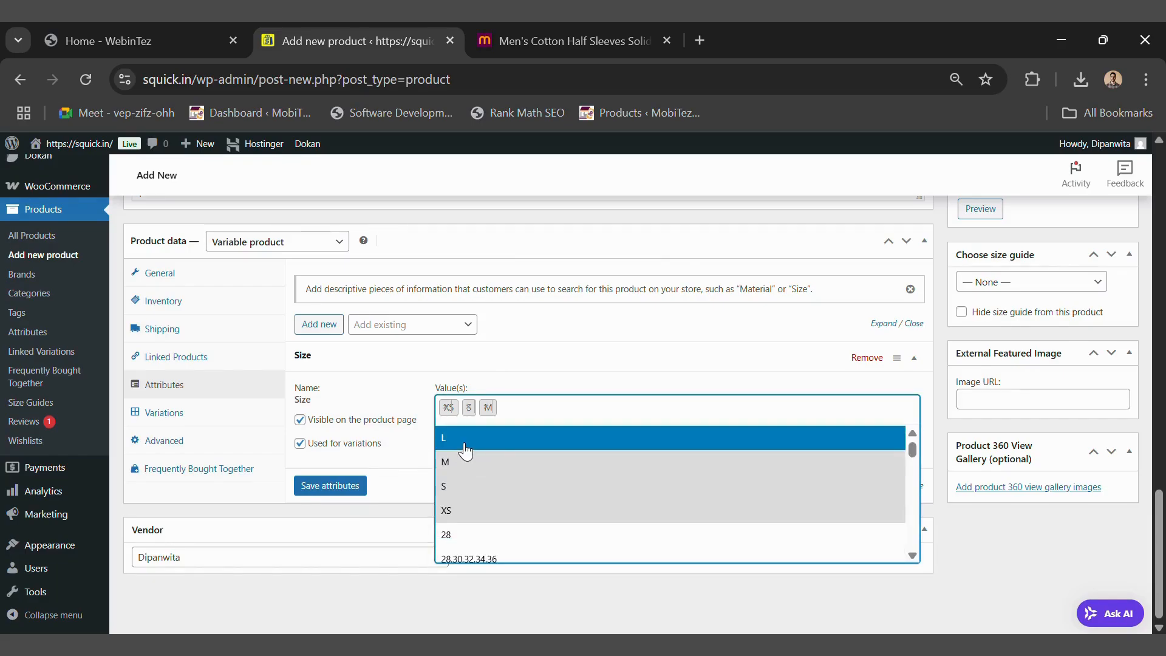
pyautogui.click(464, 442)
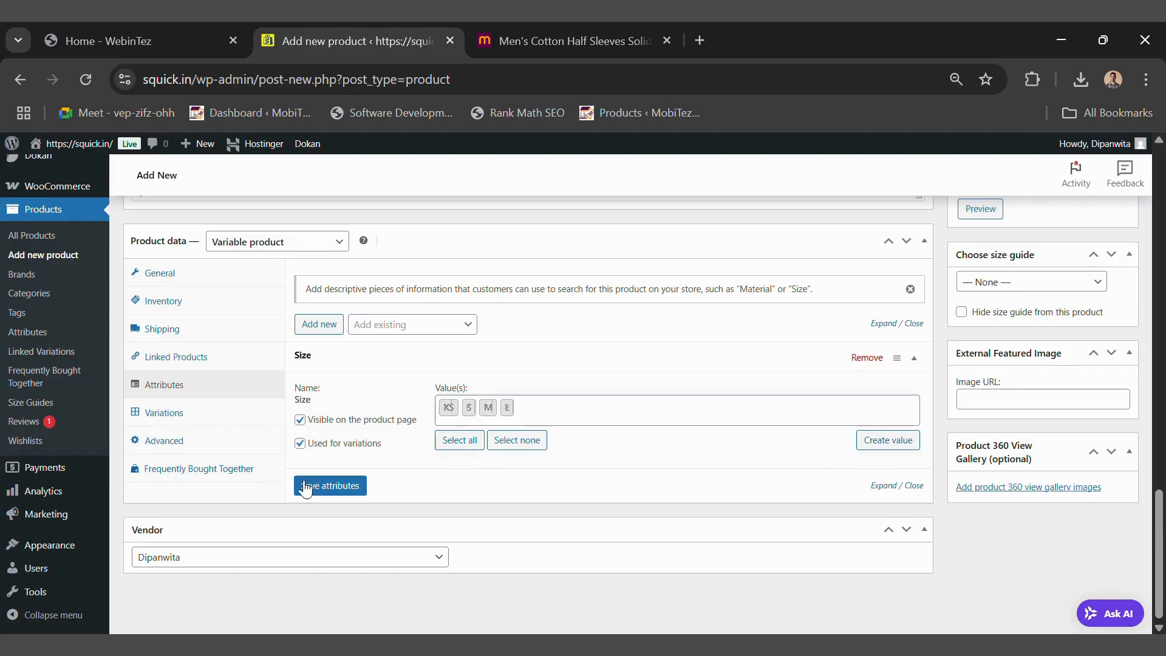
pyautogui.click(331, 486)
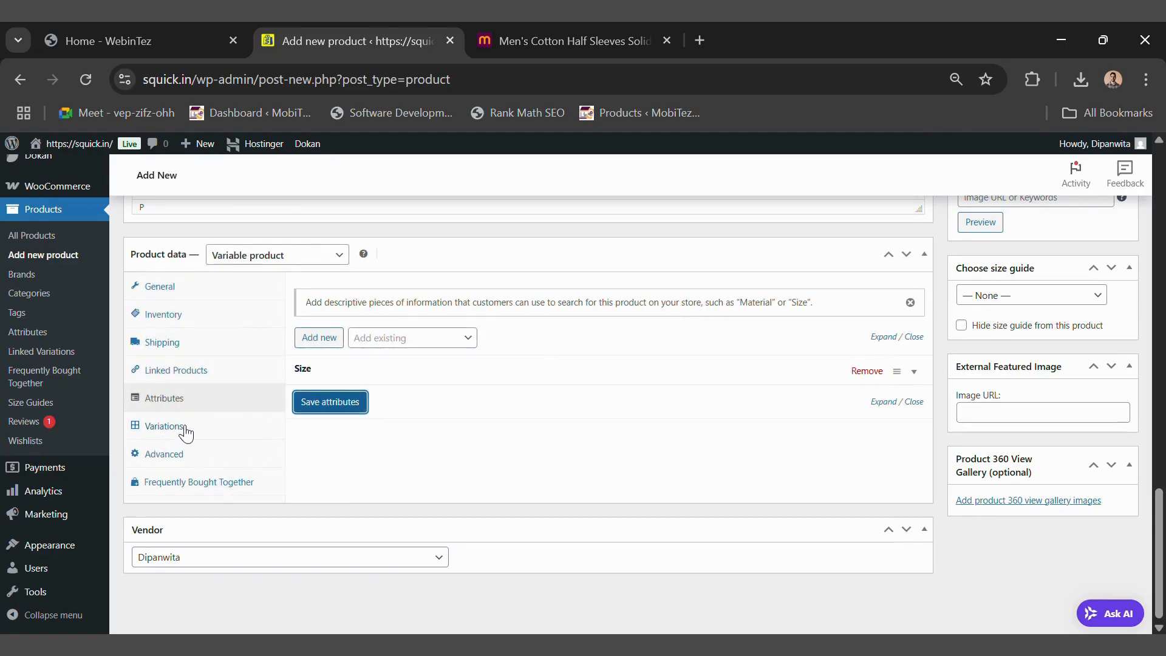
# - Generate all product variations from the saved Size attribute
pyautogui.click(186, 430)
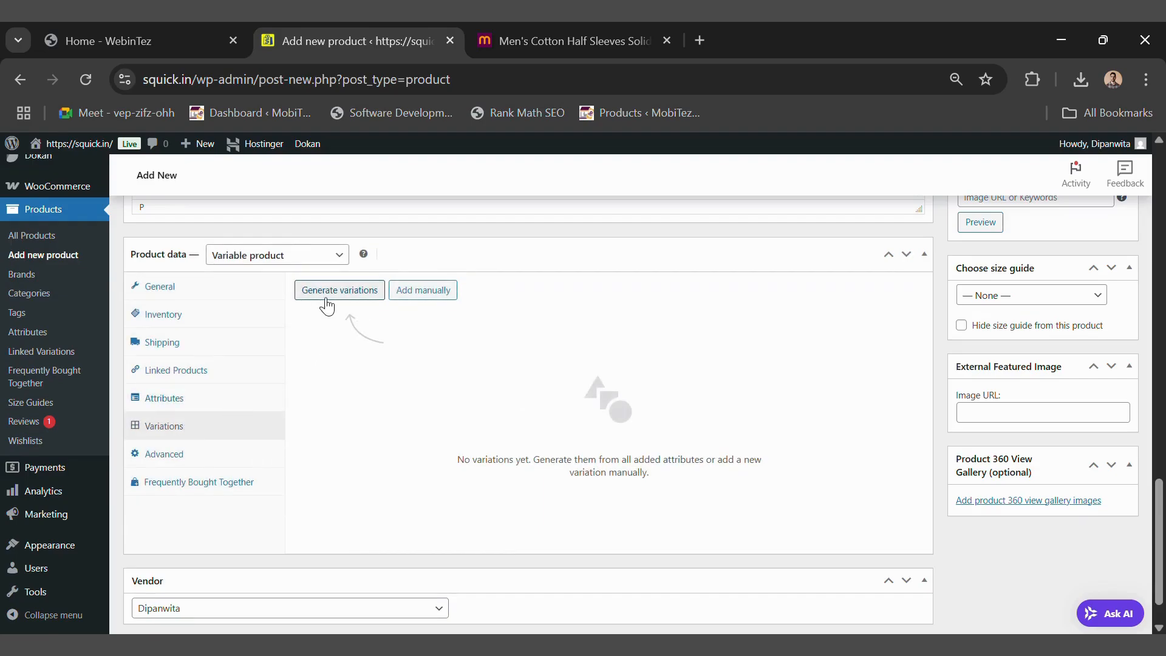
pyautogui.click(355, 300)
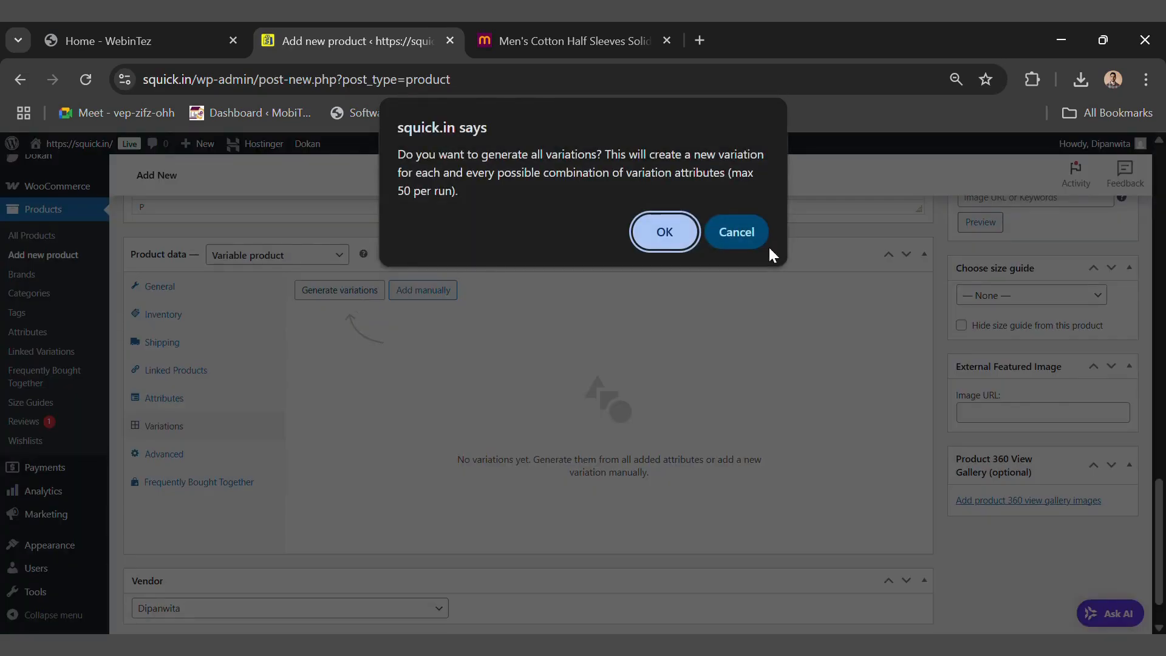
pyautogui.click(647, 232)
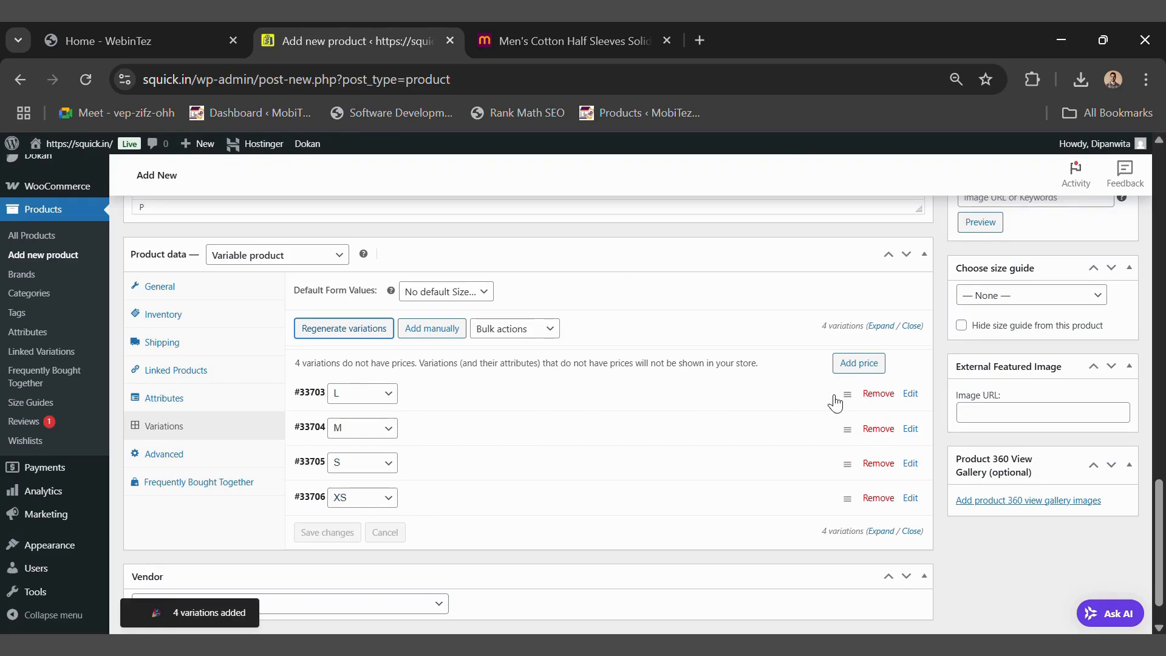
# - Add the pink-and-white striped polo photo elosg_512.webp from the media library to the L variation's image gallery
pyautogui.click(917, 398)
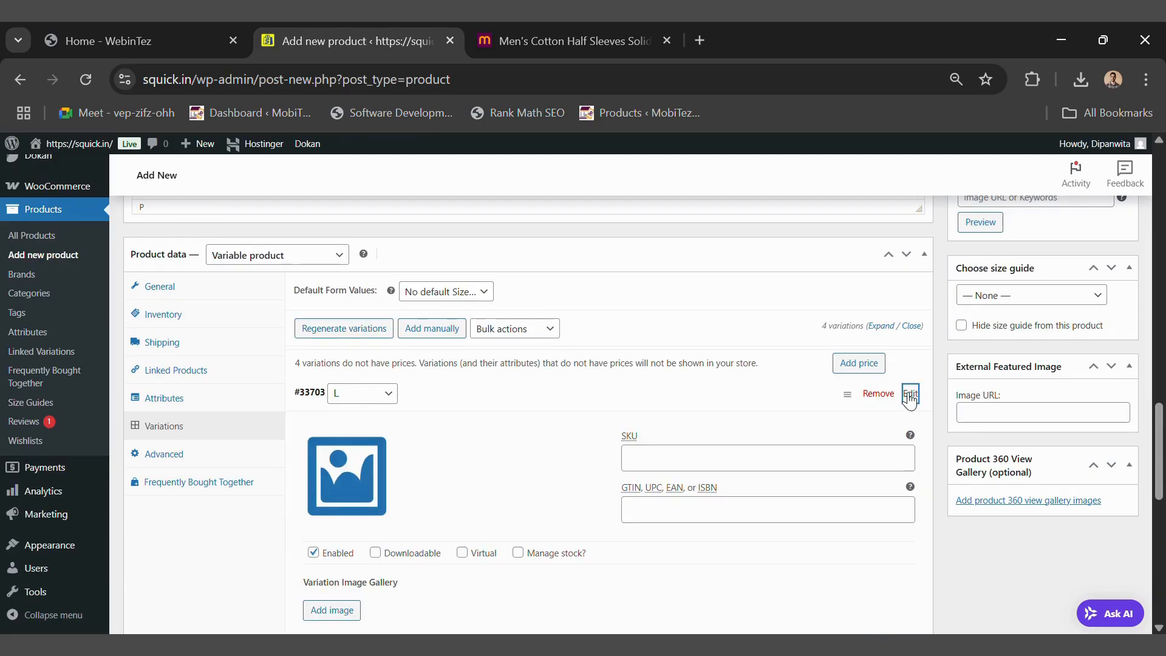
pyautogui.scroll(-2, 907, 397)
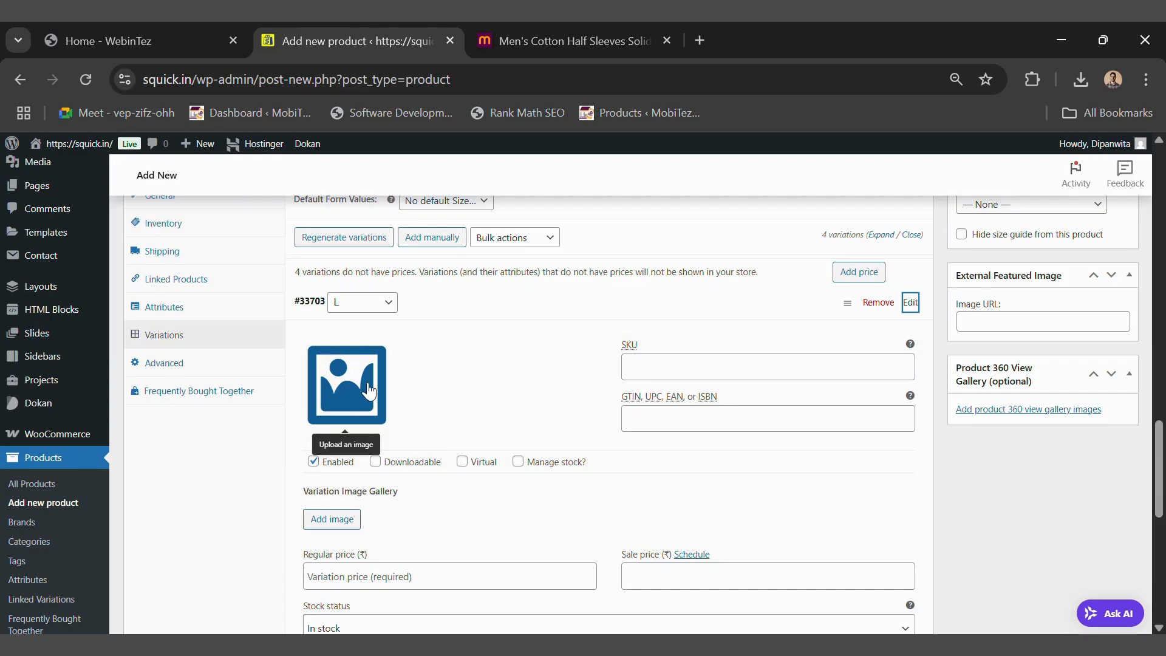
pyautogui.click(344, 524)
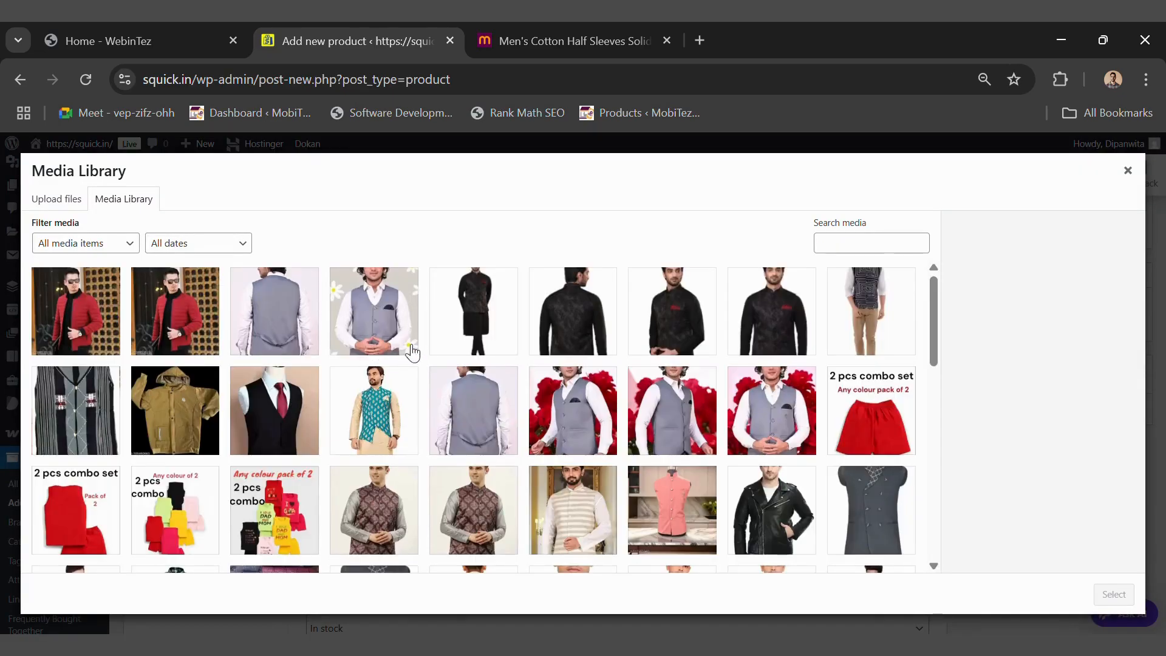
pyautogui.scroll(-10, 172, 551)
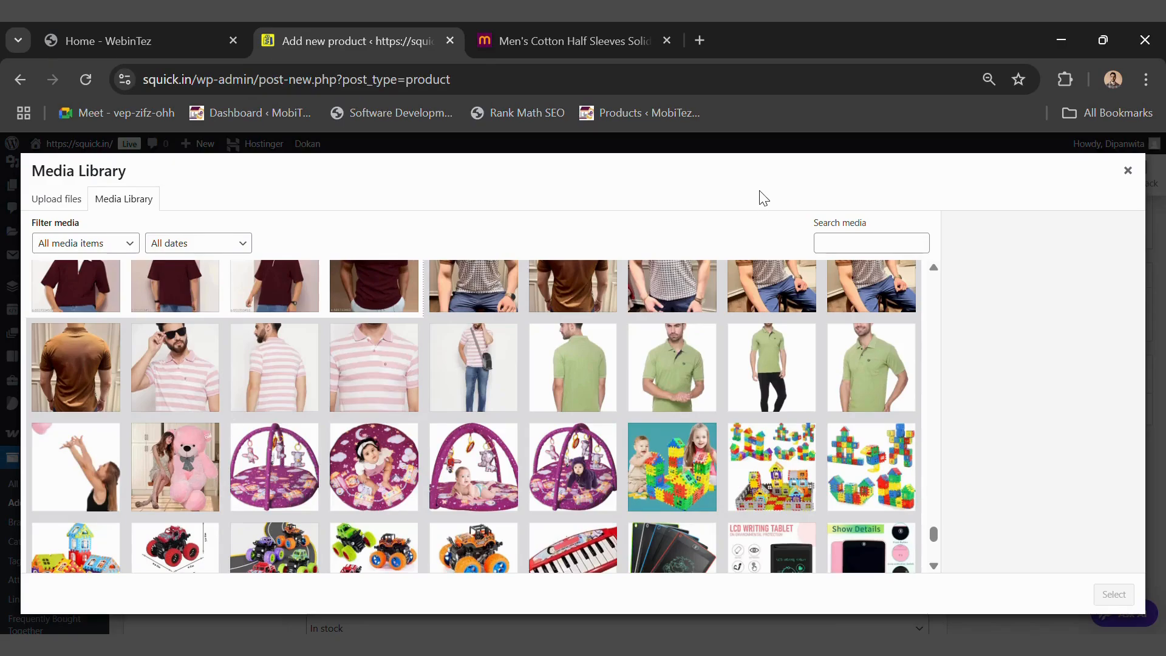
pyautogui.click(198, 377)
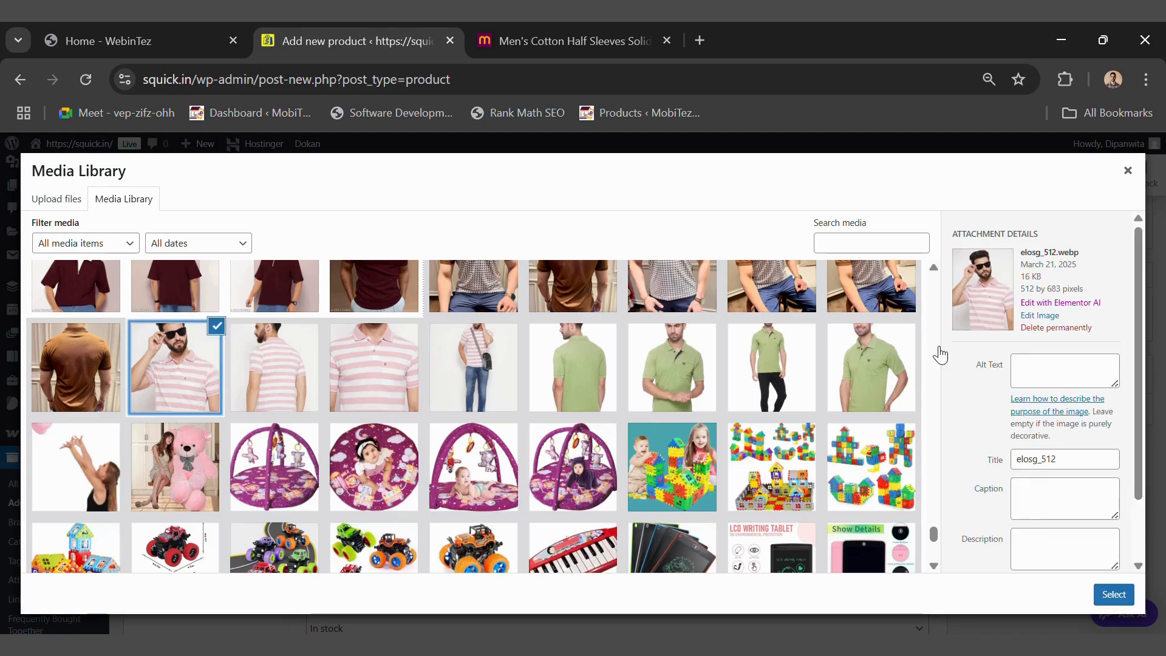
pyautogui.click(1114, 594)
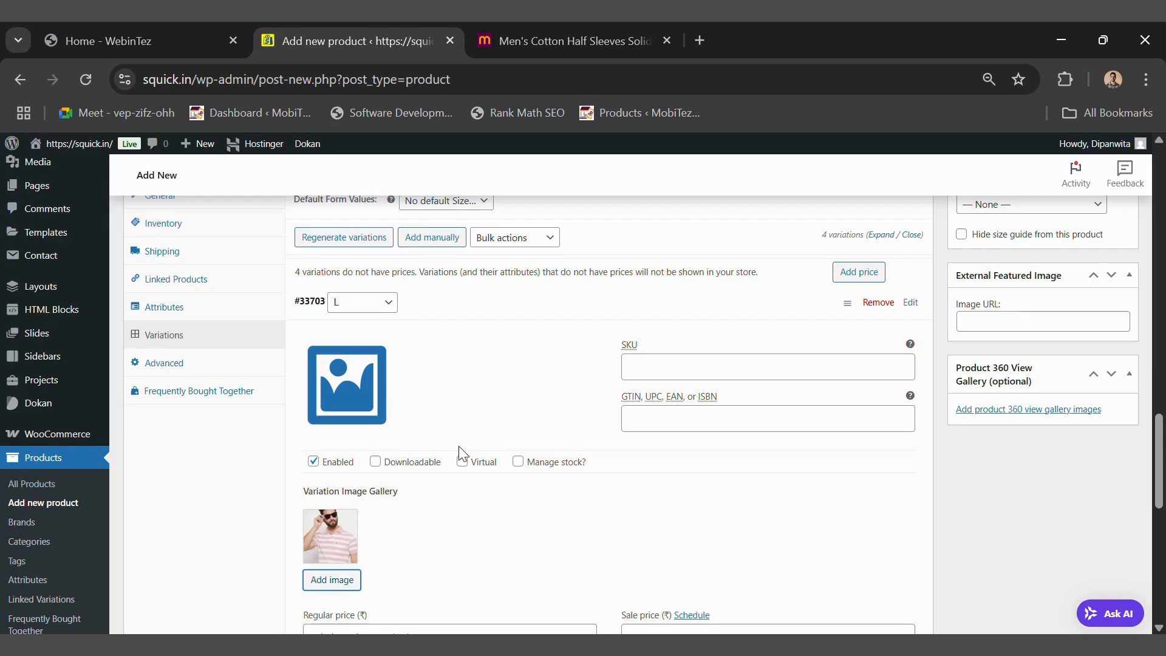
# - Set the L variation's regular price to ₹409 and its sale price to ₹309
pyautogui.scroll(-2, 627, 476)
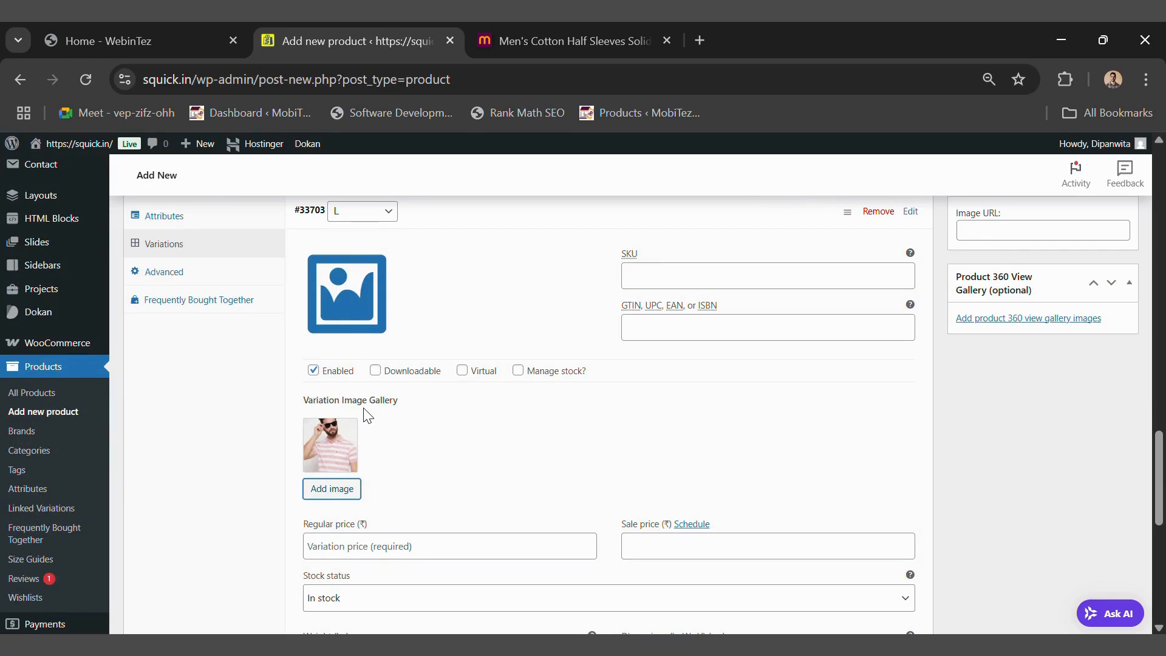
pyautogui.scroll(-3, 343, 396)
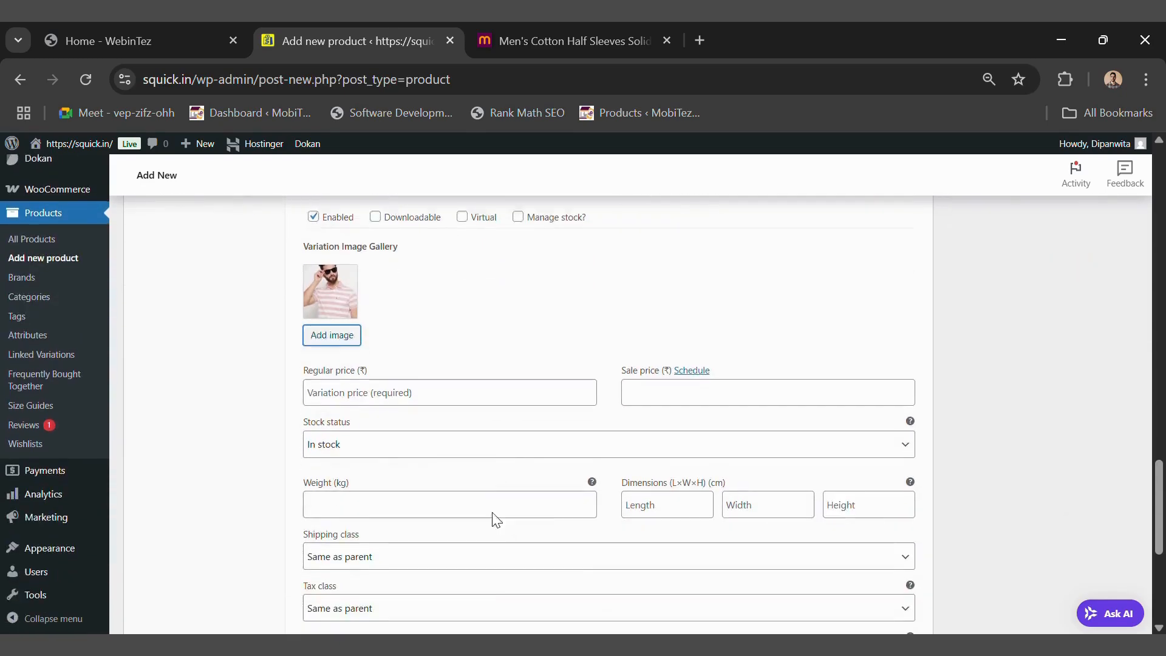
pyautogui.click(372, 376)
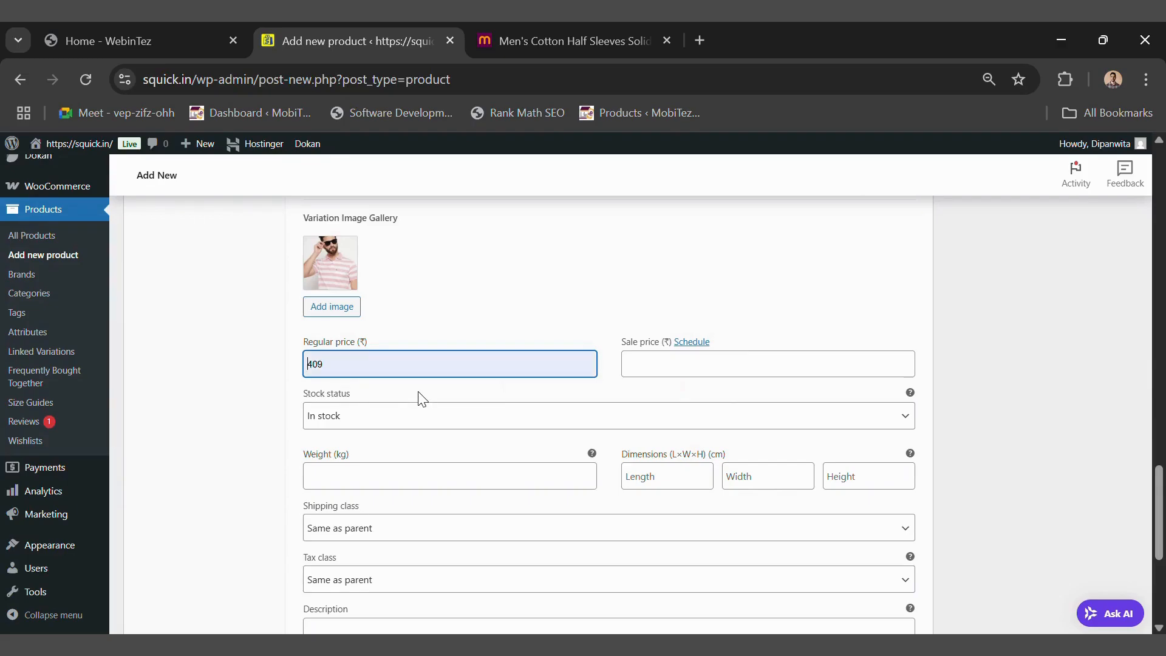
pyautogui.click(659, 374)
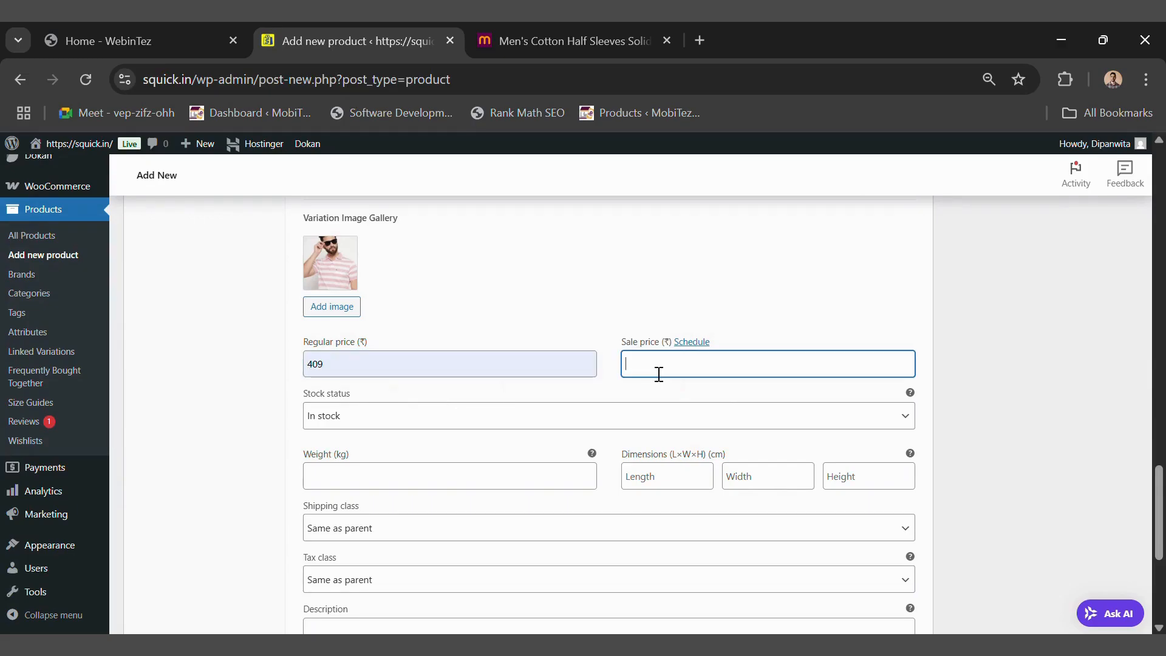
pyautogui.write('309')
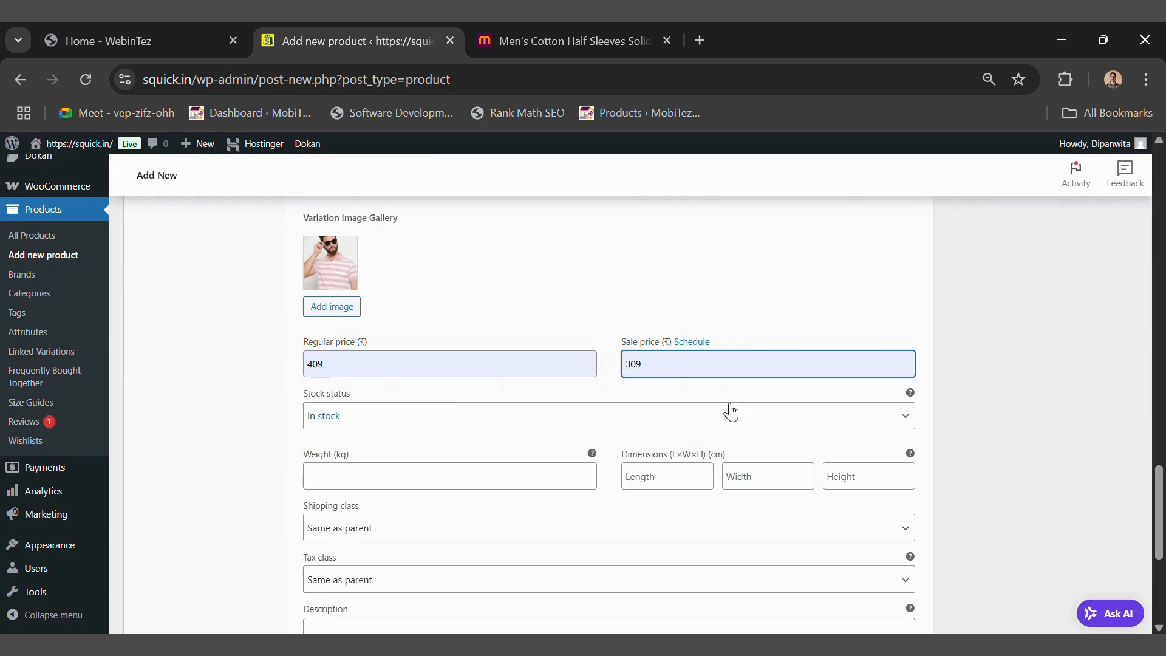
# - Review the L variation's remaining stock, shipping, tax and description fields, and expand the M variation to examine its settings
pyautogui.scroll(-2, 346, 445)
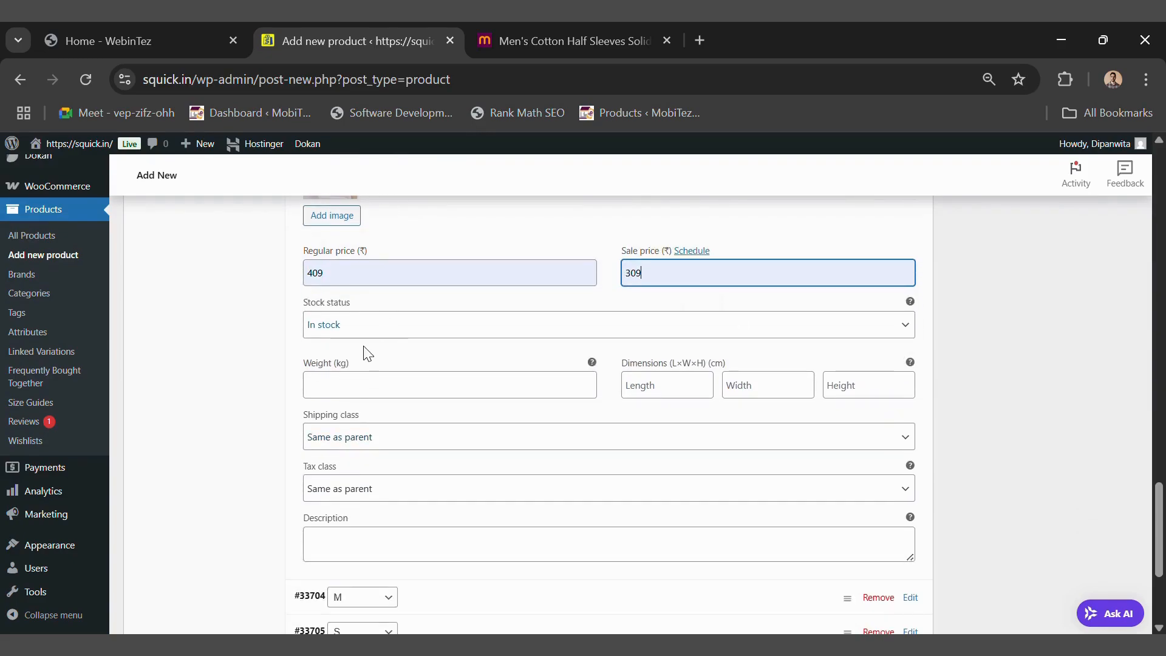
pyautogui.scroll(-3, 367, 431)
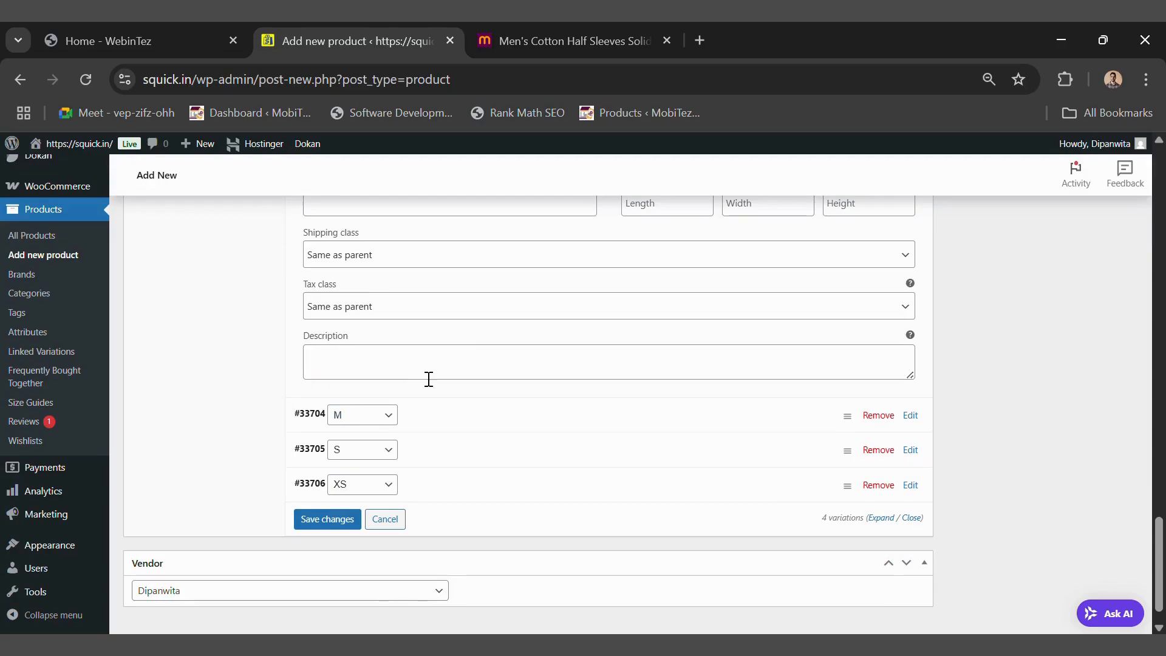
pyautogui.scroll(2, 432, 346)
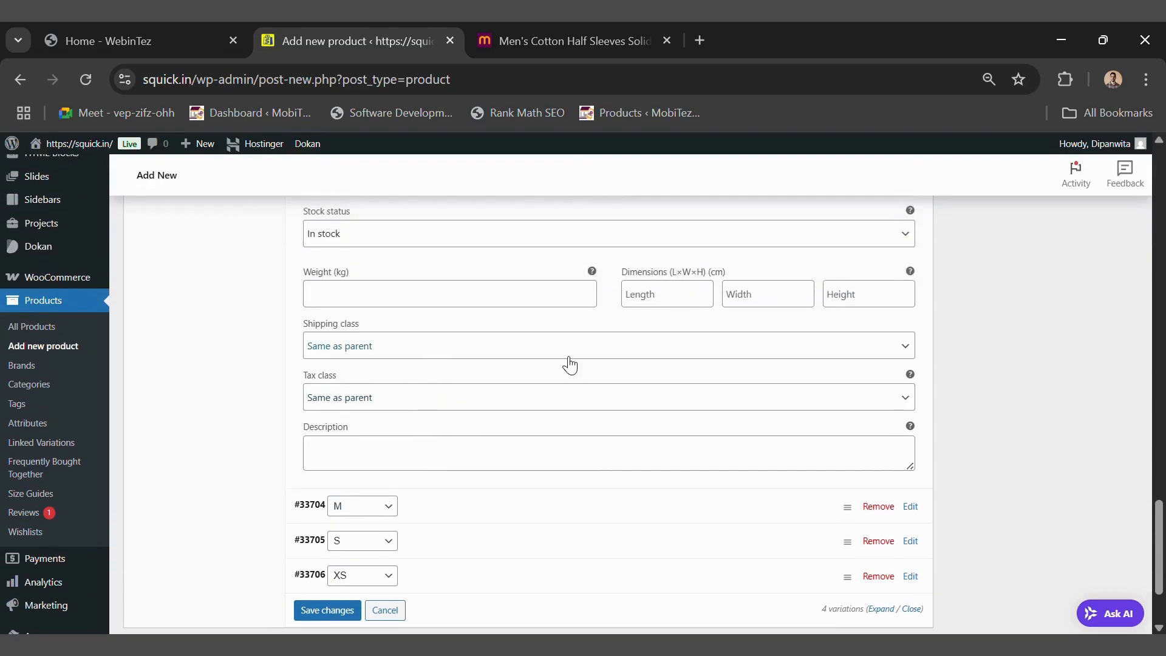
pyautogui.scroll(-2, 516, 383)
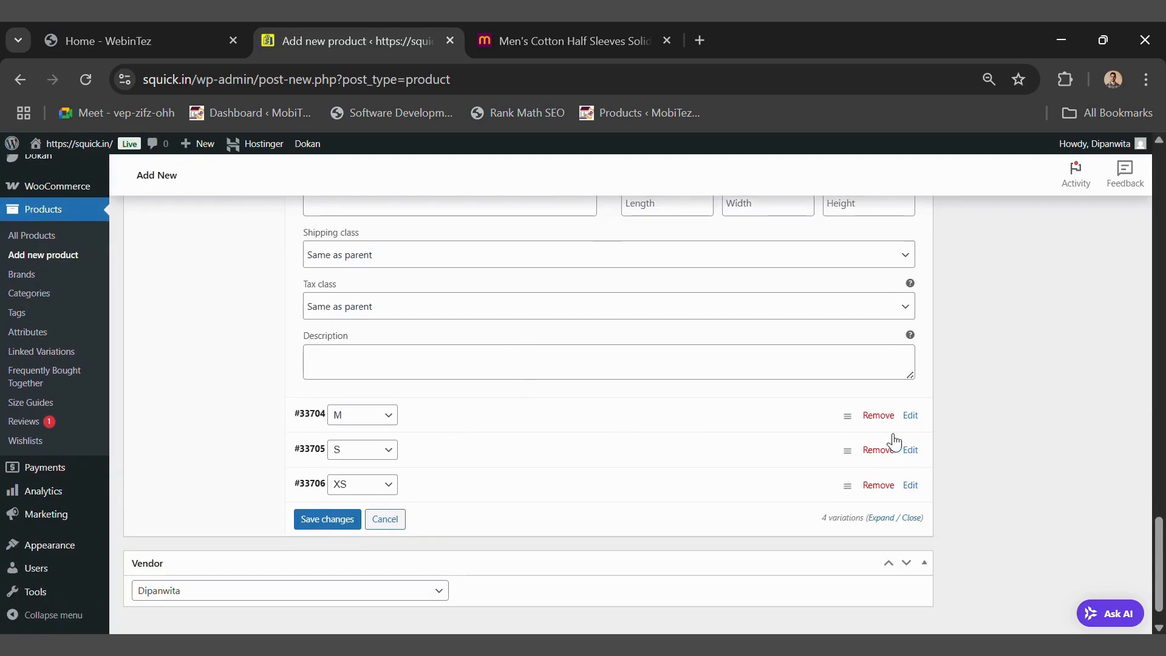
pyautogui.click(919, 417)
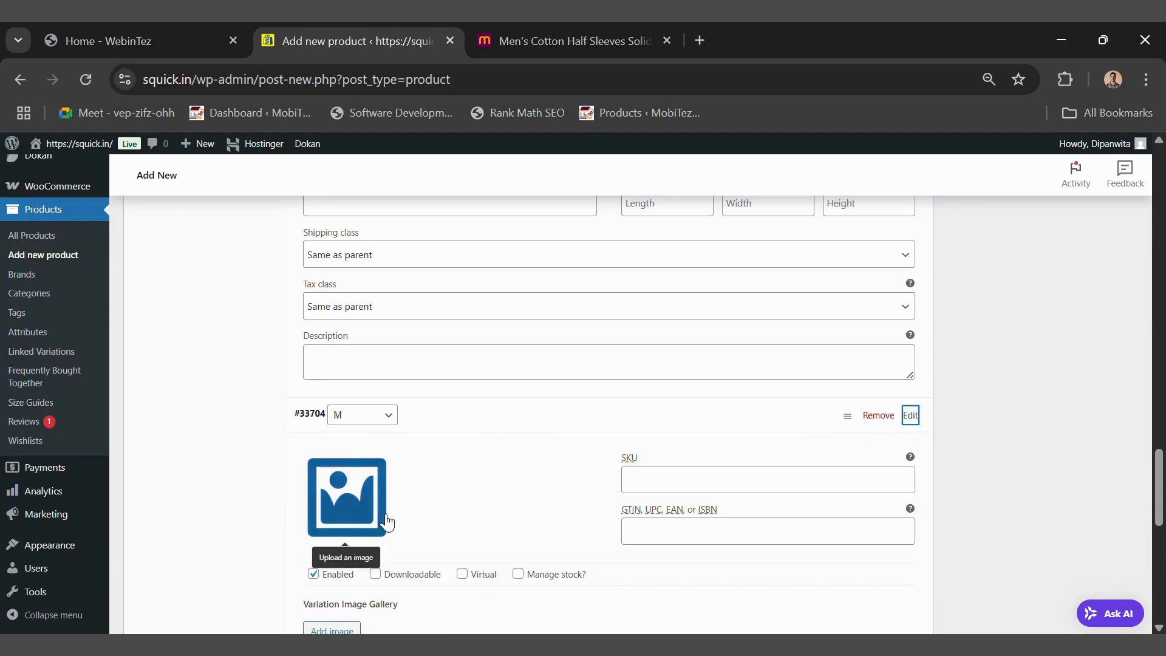
pyautogui.scroll(-9, 392, 518)
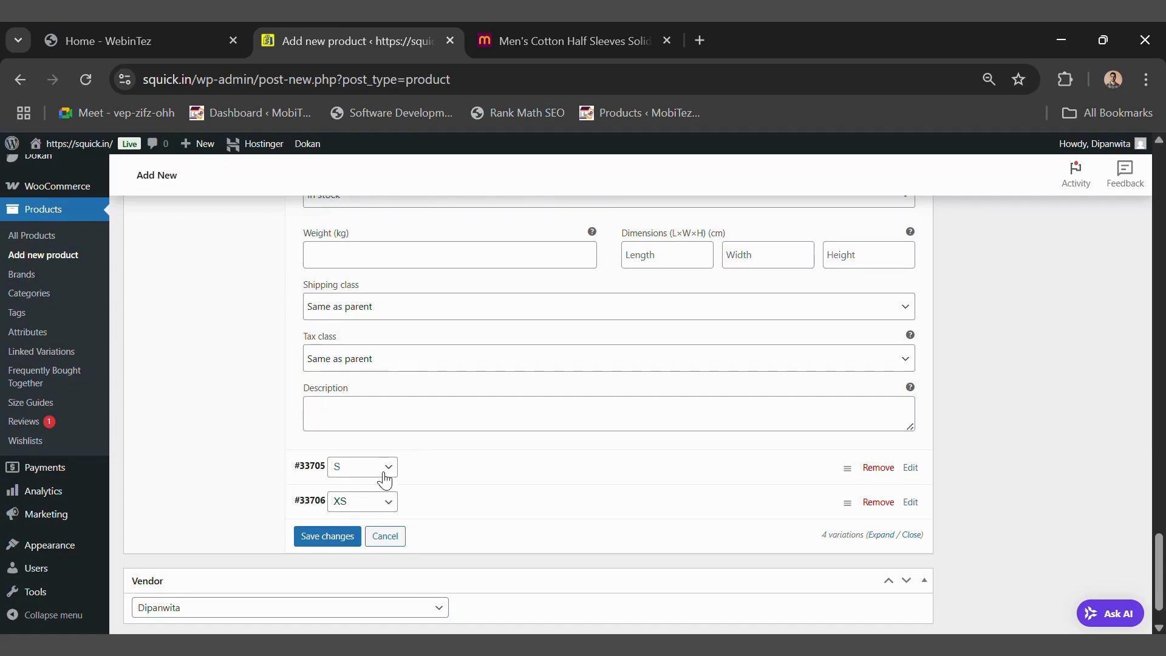
pyautogui.scroll(-1, 381, 510)
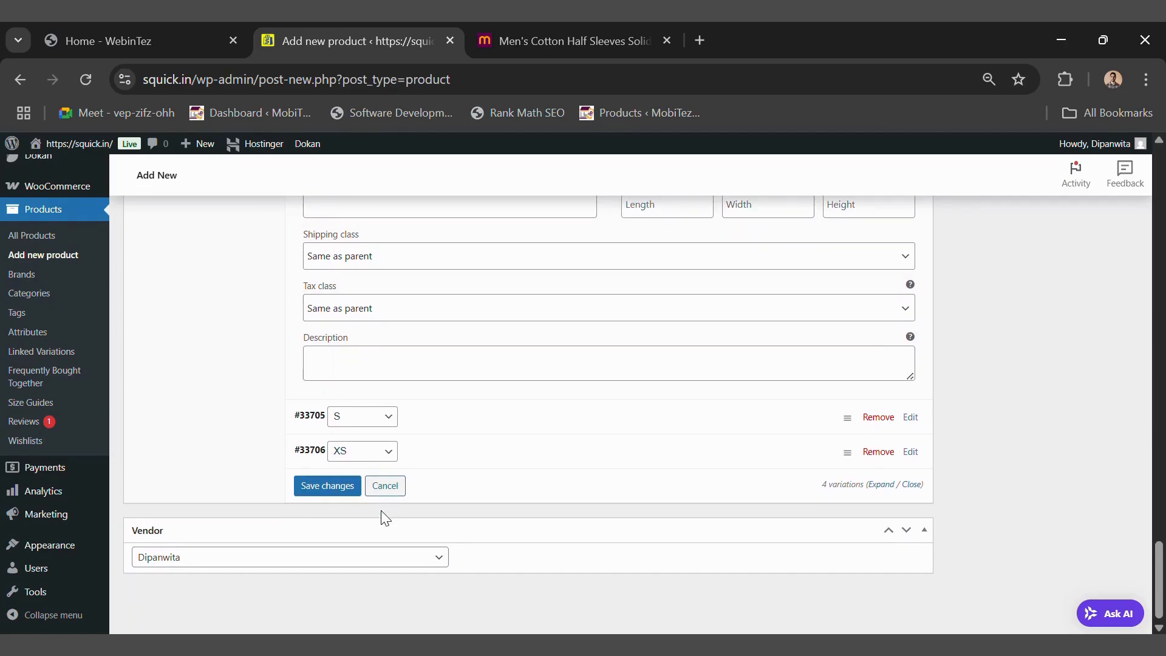
# - Assign the product to the Men category
pyautogui.scroll(4, 787, 486)
pyautogui.scroll(15, 787, 485)
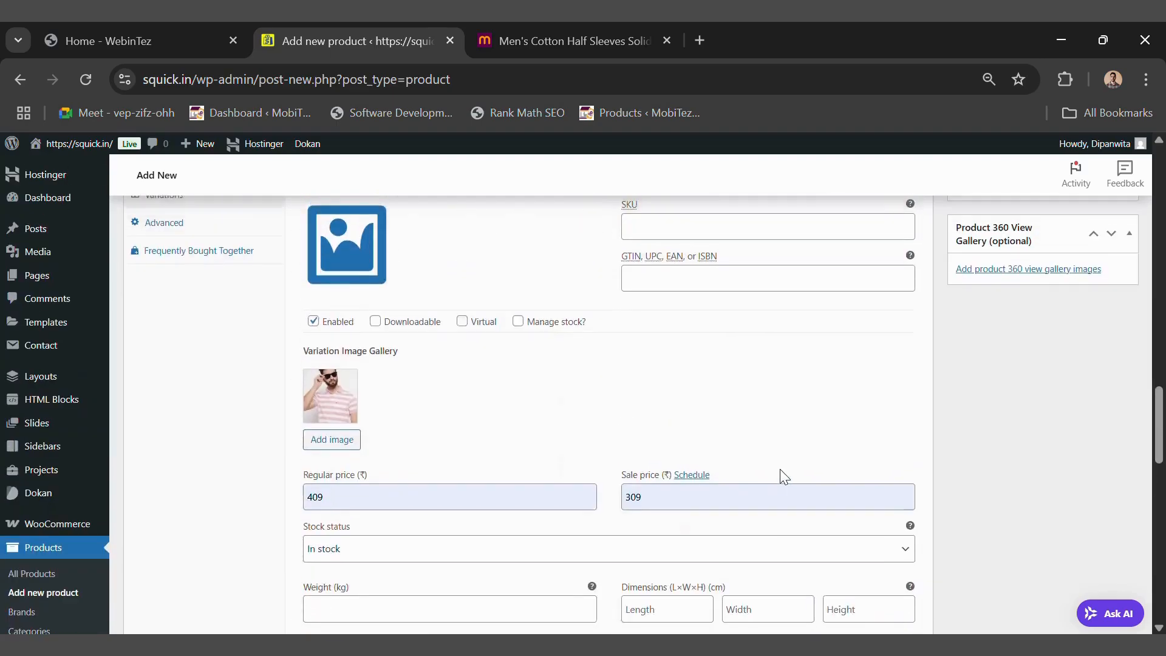
pyautogui.scroll(15, 793, 473)
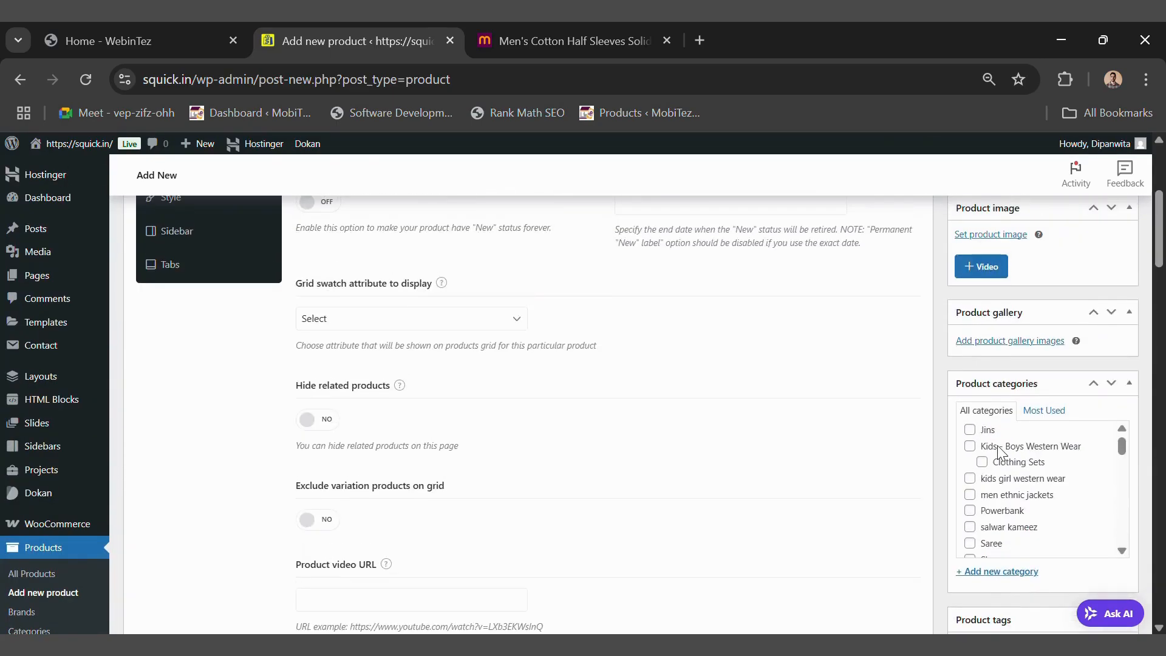
pyautogui.scroll(-5, 1003, 498)
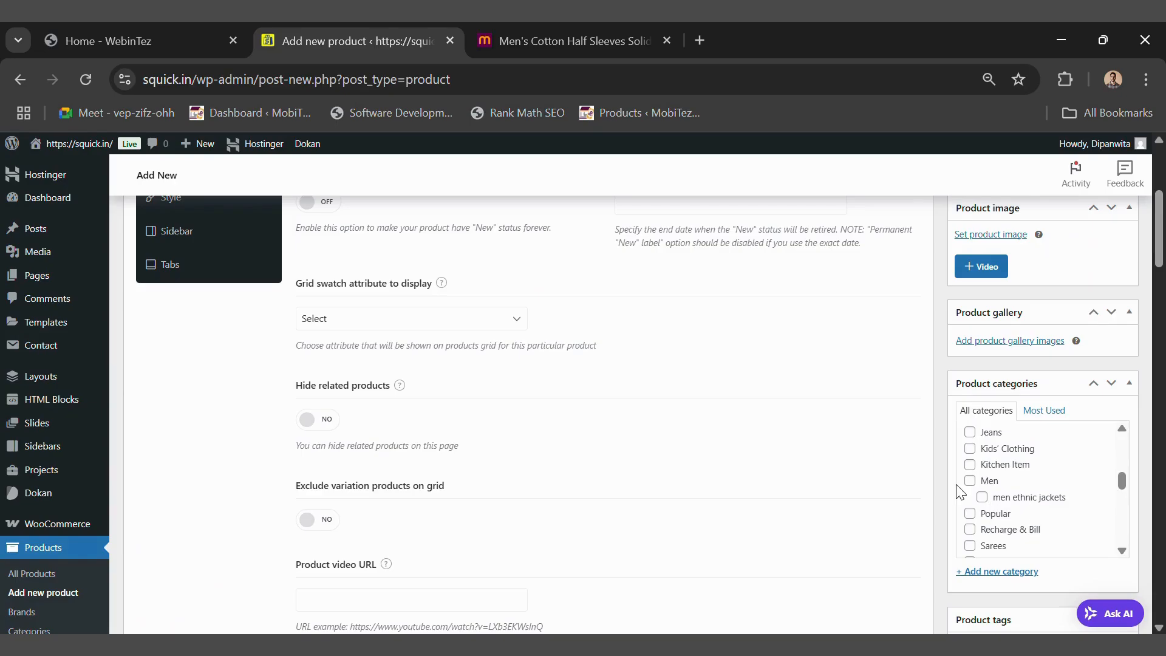
pyautogui.click(977, 482)
pyautogui.scroll(-2, 1061, 484)
# - Set the red jacket photo hld2k_512.webp from the media library as the main image of the Men's Tees product
pyautogui.scroll(10, 1059, 483)
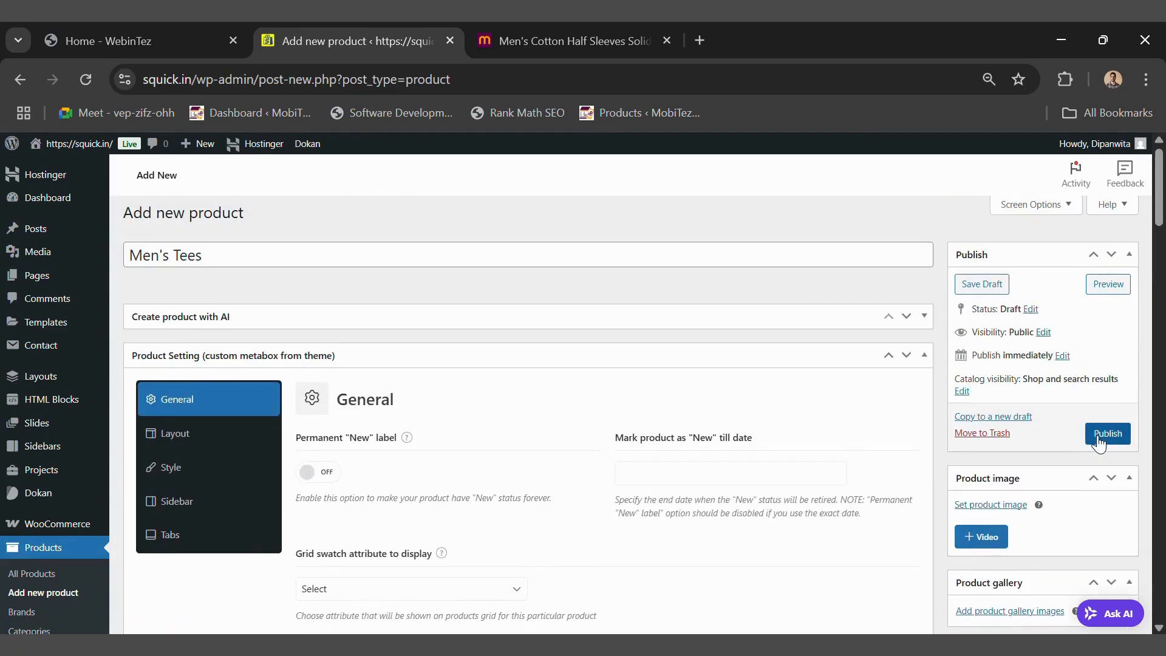
pyautogui.click(1001, 509)
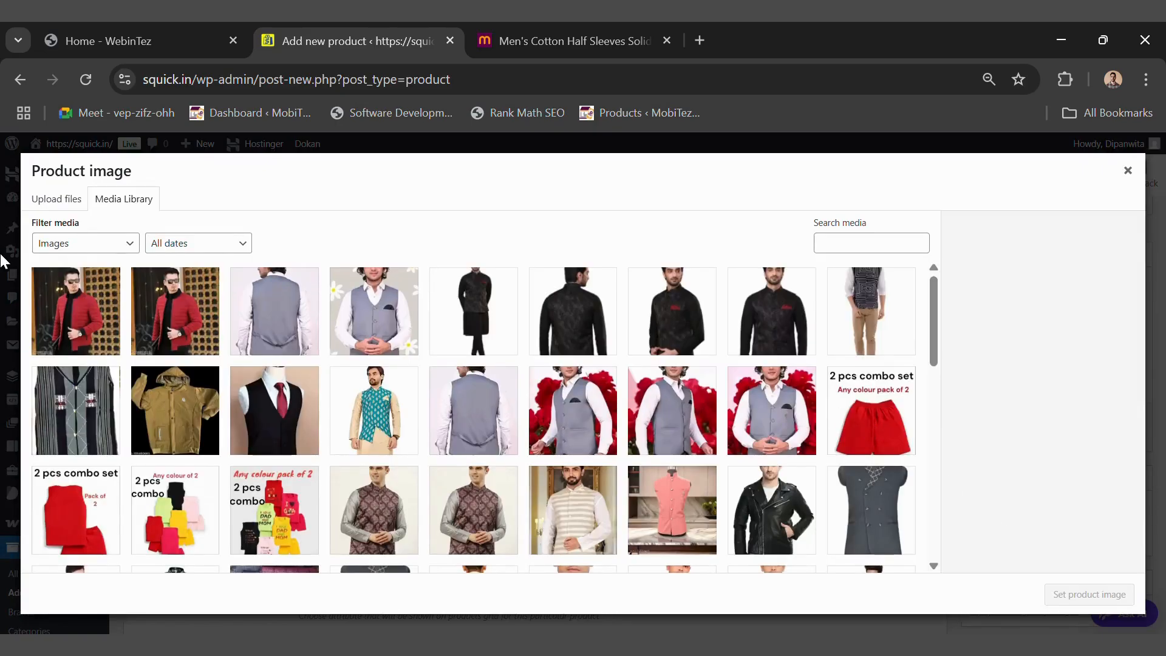
pyautogui.click(185, 314)
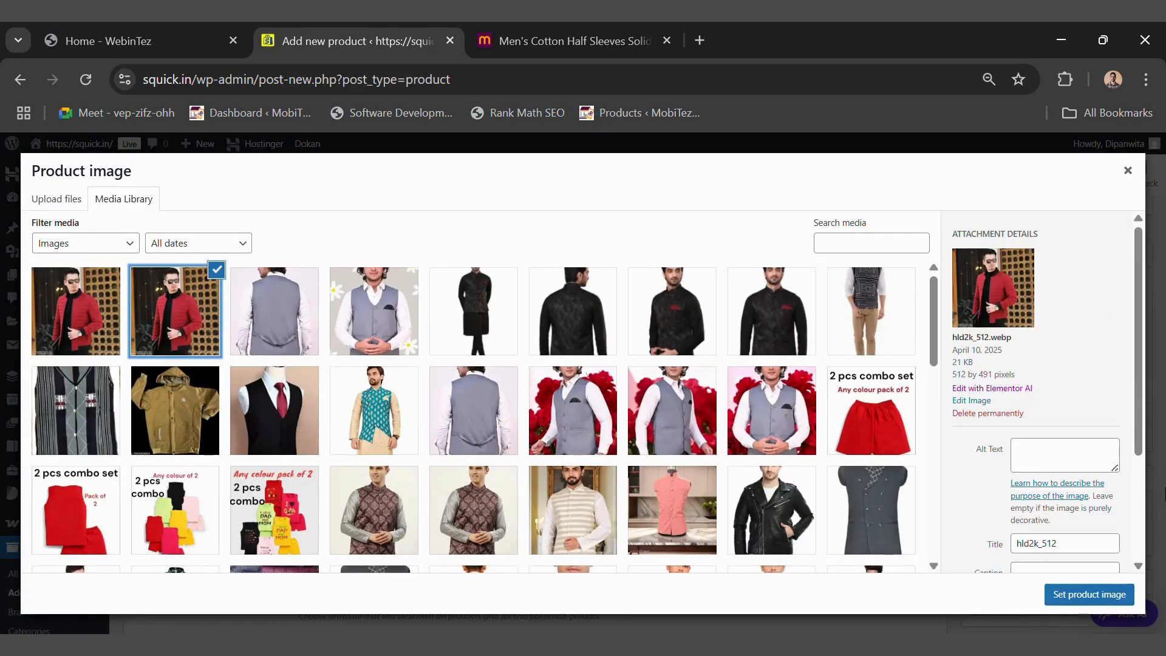
pyautogui.click(1107, 600)
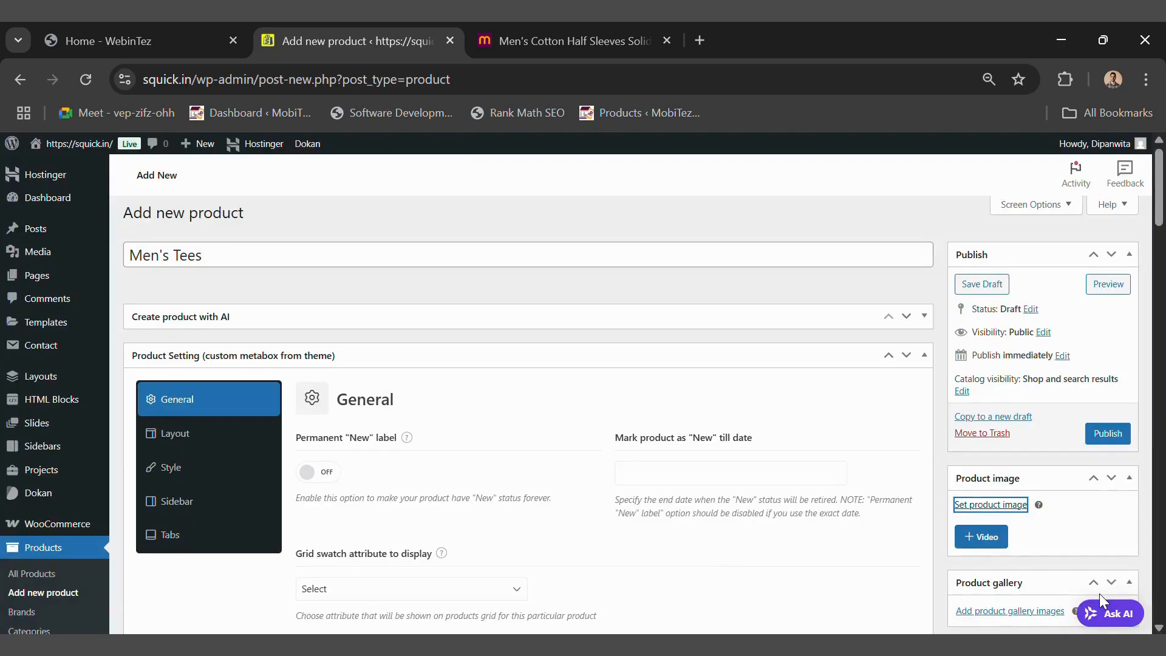
pyautogui.scroll(-3, 1042, 442)
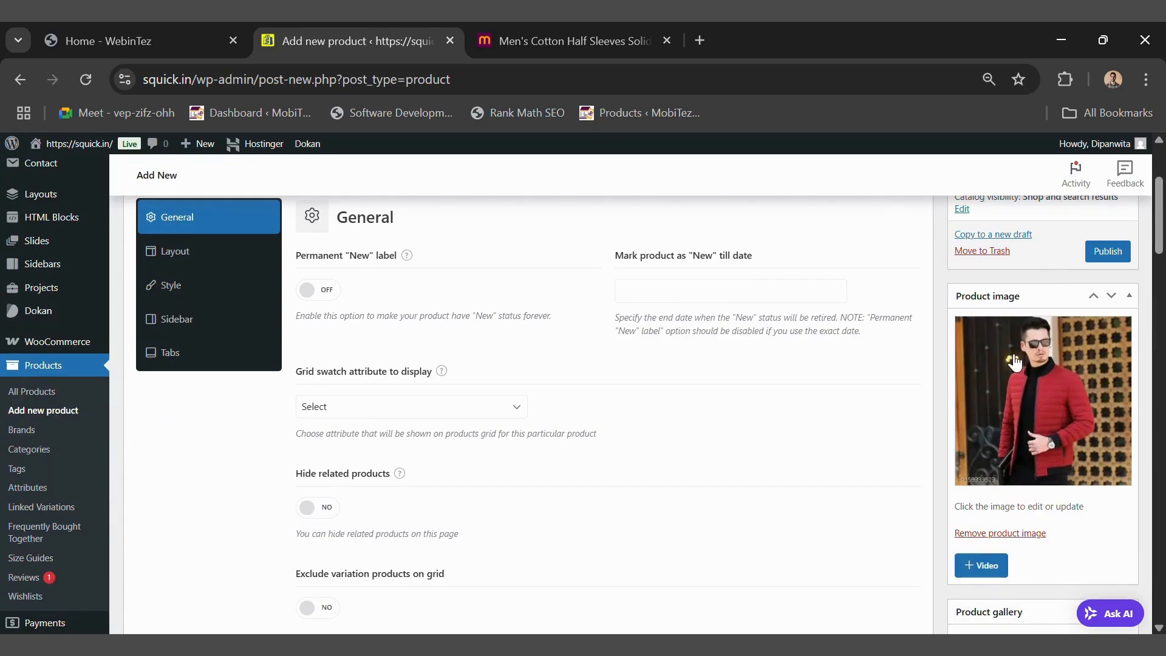
# - Publish the Men's Tees product and open its live product page through the permalink
pyautogui.scroll(3, 1087, 371)
pyautogui.click(1117, 433)
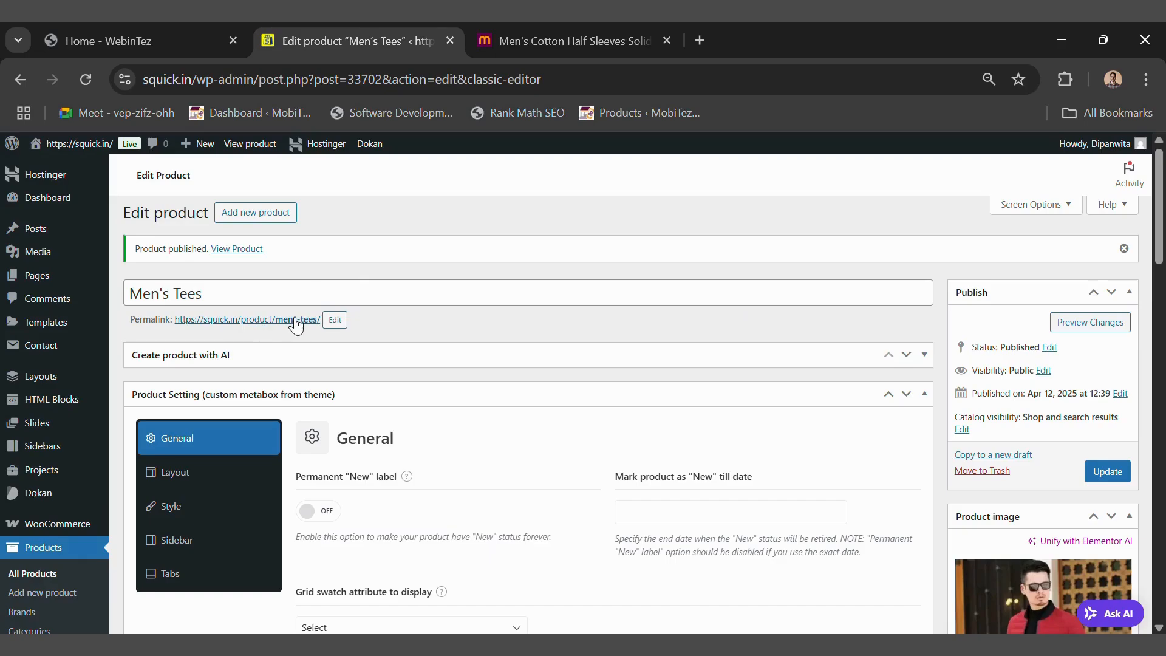
pyautogui.click(248, 320)
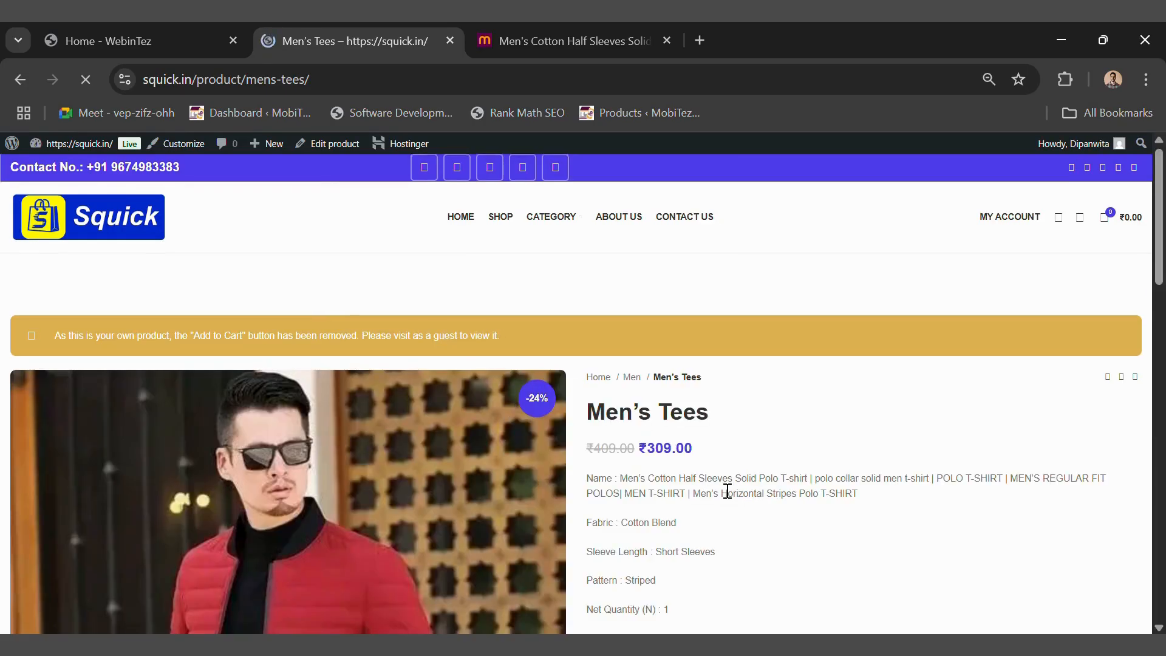
# - Dismiss the promotional offer popup and review the Men's Tees page's image, price, description, sizes and related products
pyautogui.scroll(-3, 721, 487)
pyautogui.scroll(-6, 656, 380)
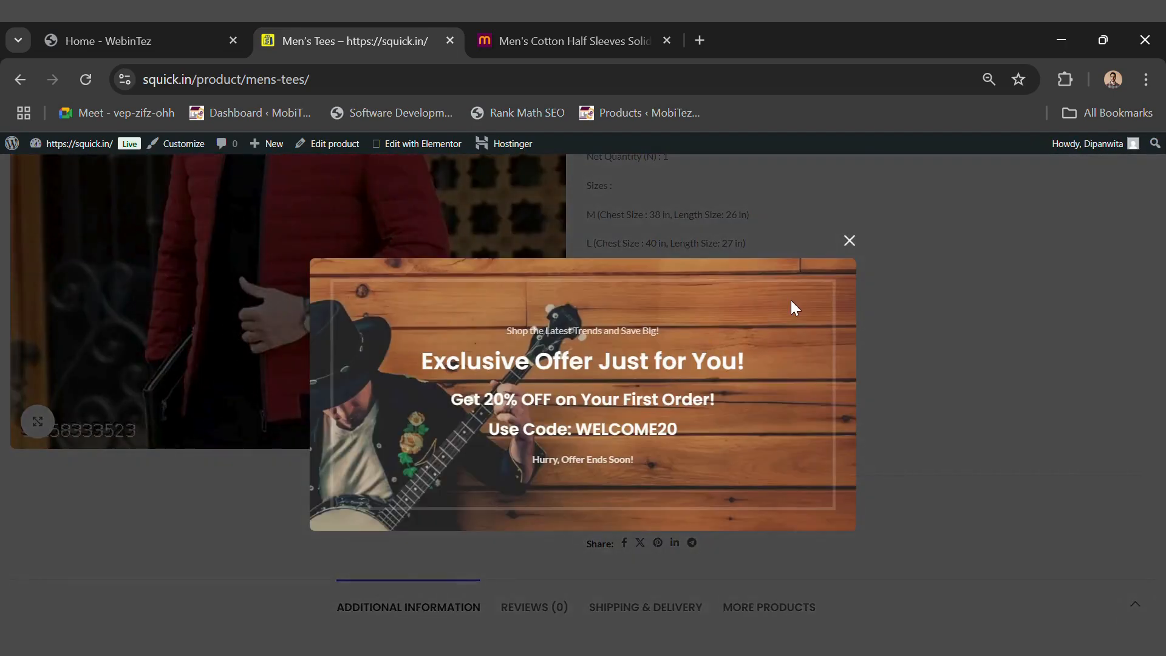
pyautogui.click(849, 243)
pyautogui.scroll(5, 775, 322)
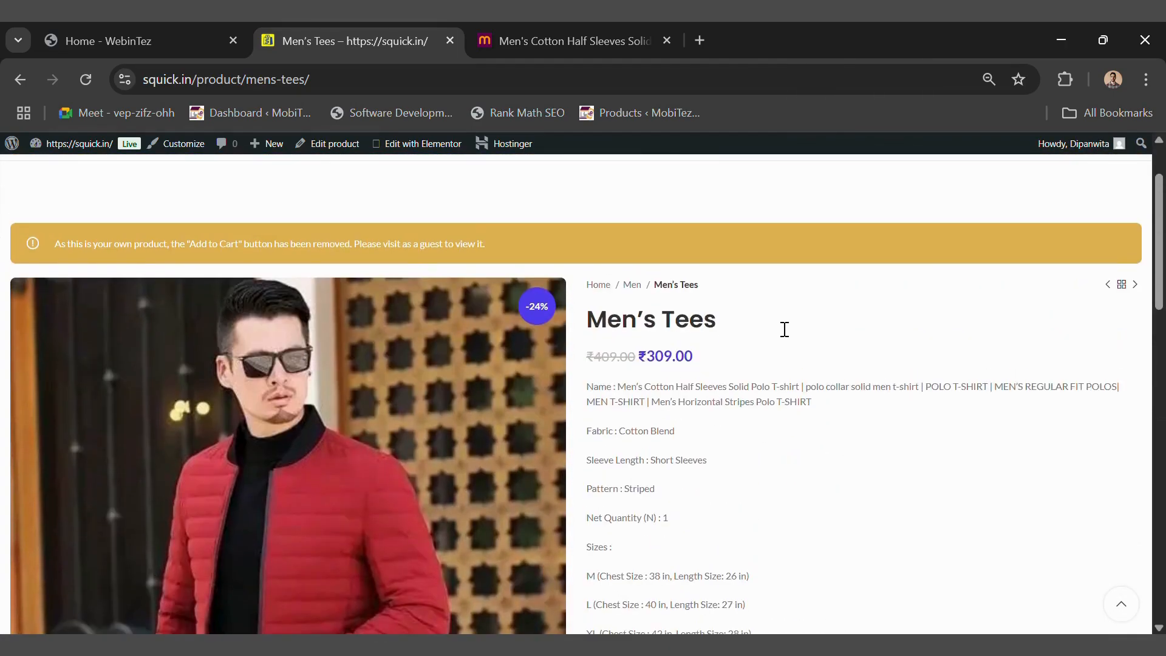
pyautogui.scroll(-8, 777, 323)
pyautogui.scroll(-5, 779, 327)
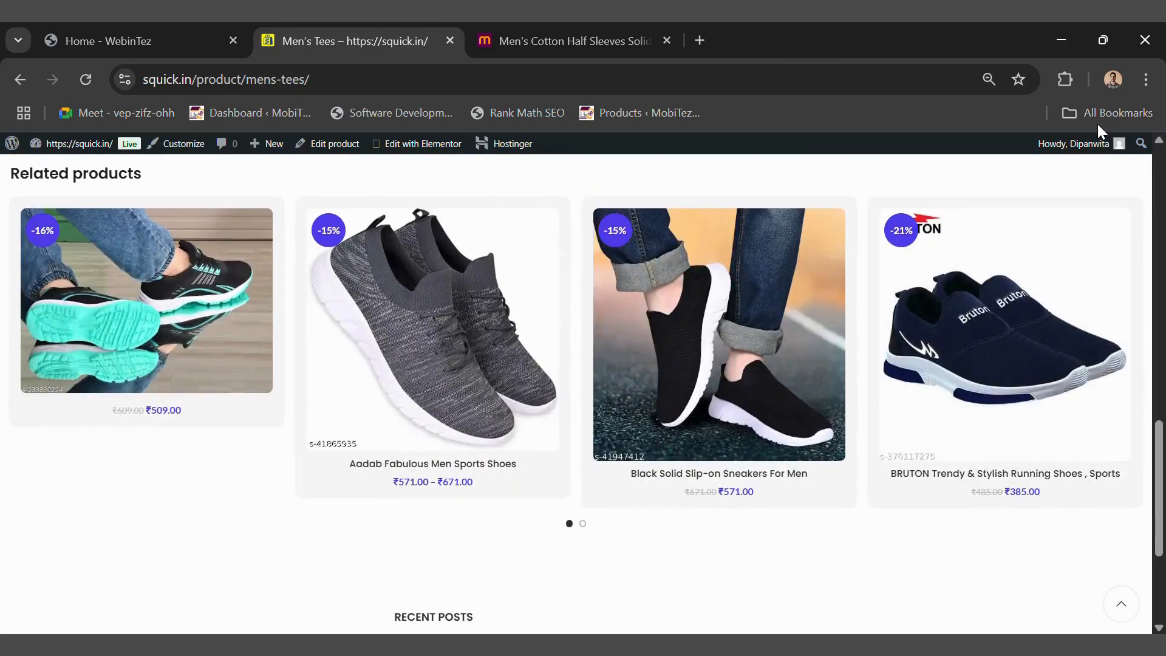